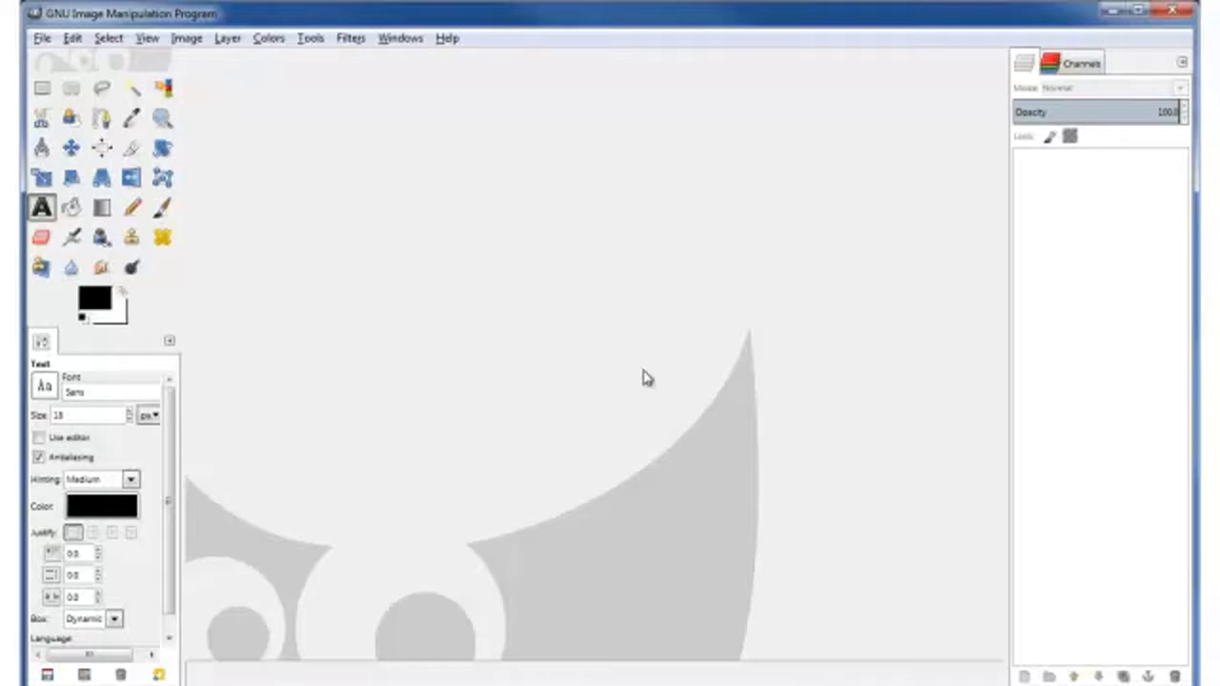
Step: Create a new white image 1000 × 550 pixels using File > New
{"action": "left_click", "coordinate": [43, 42]}
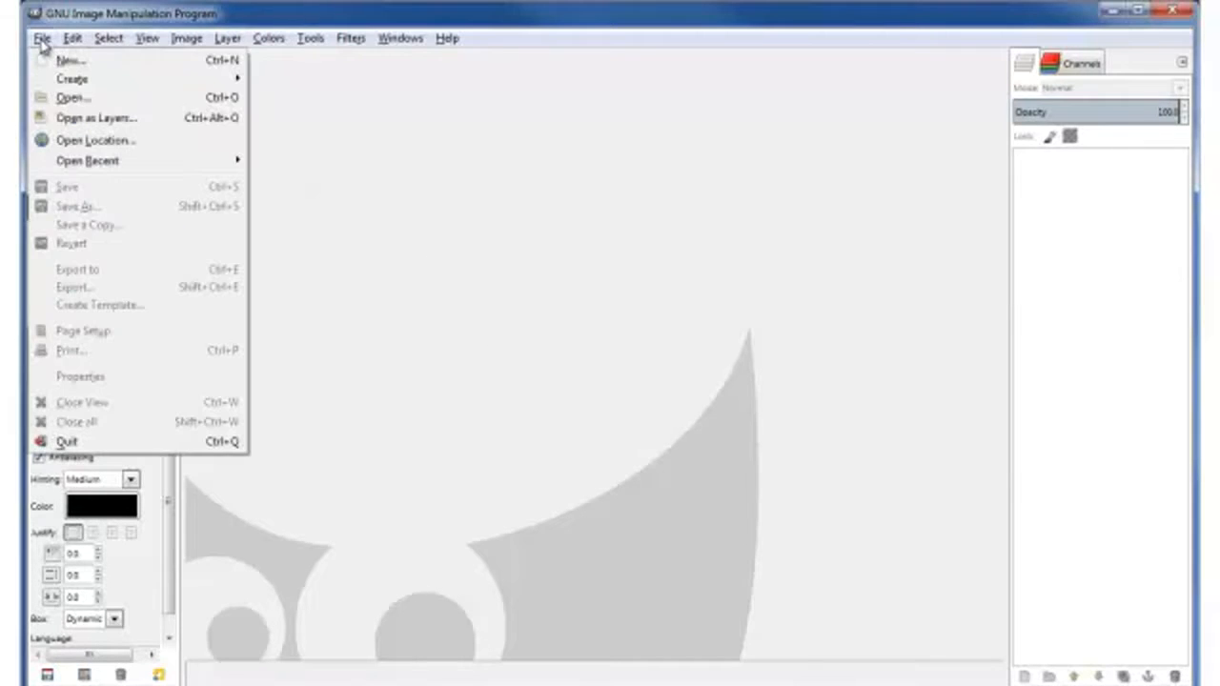
{"action": "left_click", "coordinate": [60, 63]}
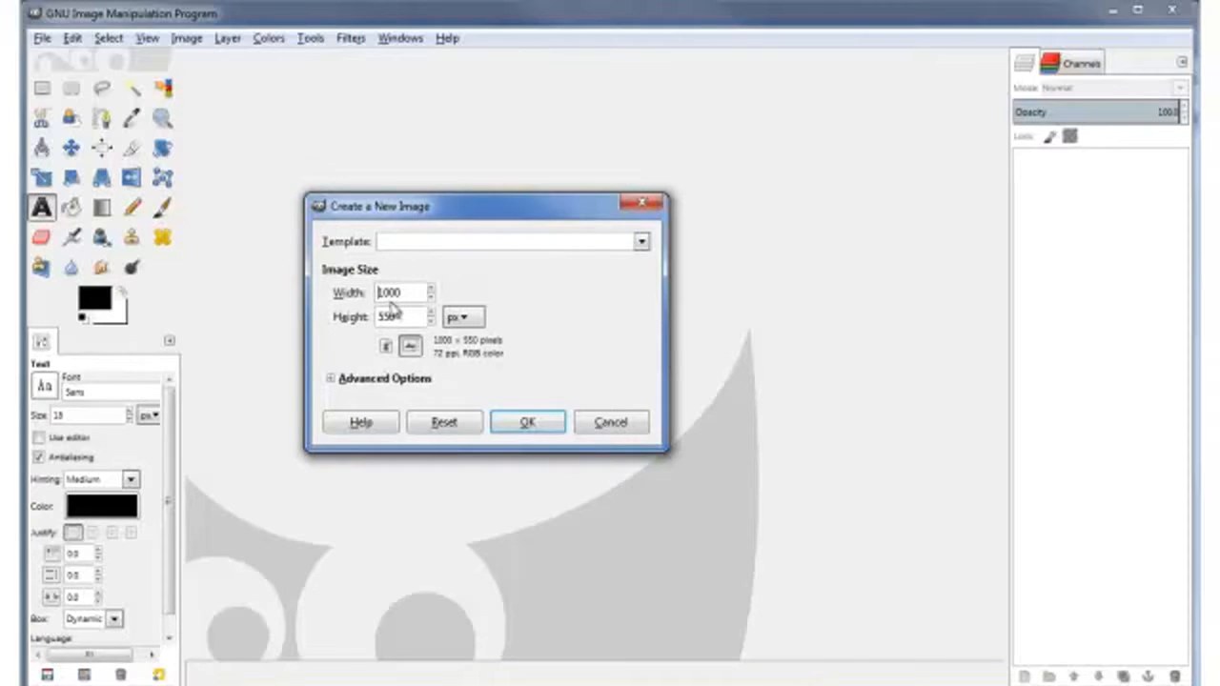
{"action": "left_click", "coordinate": [529, 425]}
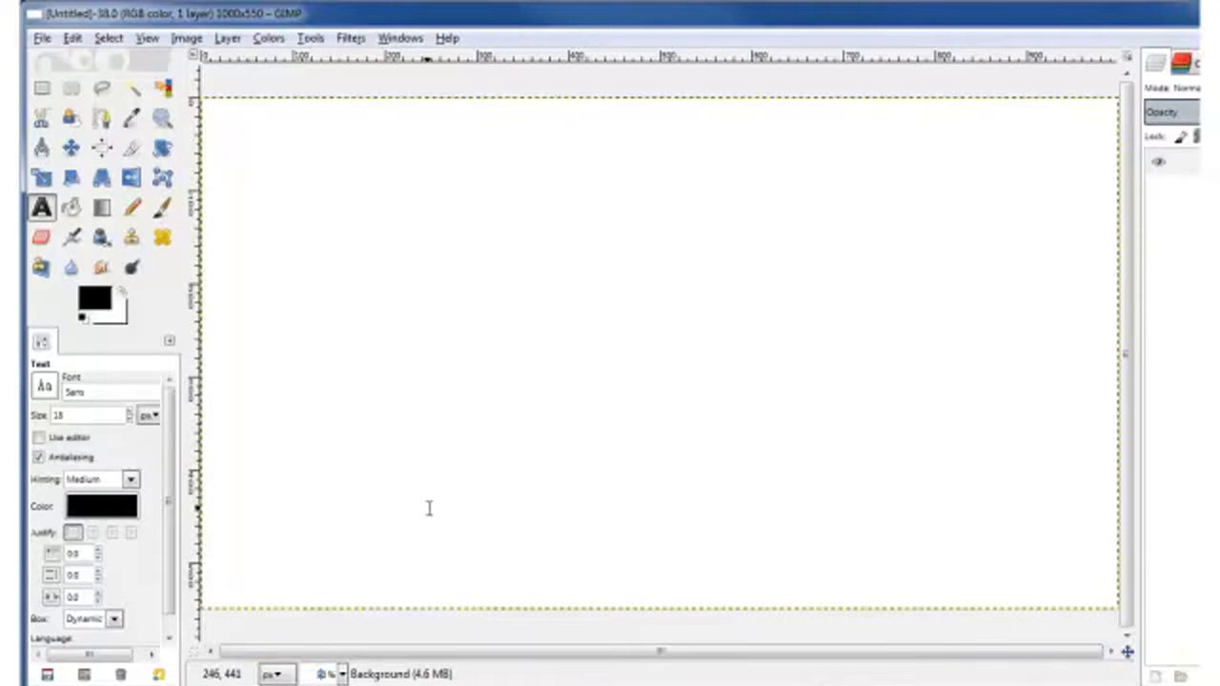
Step: Zoom out and bucket-fill the Background layer solid black
{"action": "key", "text": "minus"}
{"action": "key", "text": "minus"}
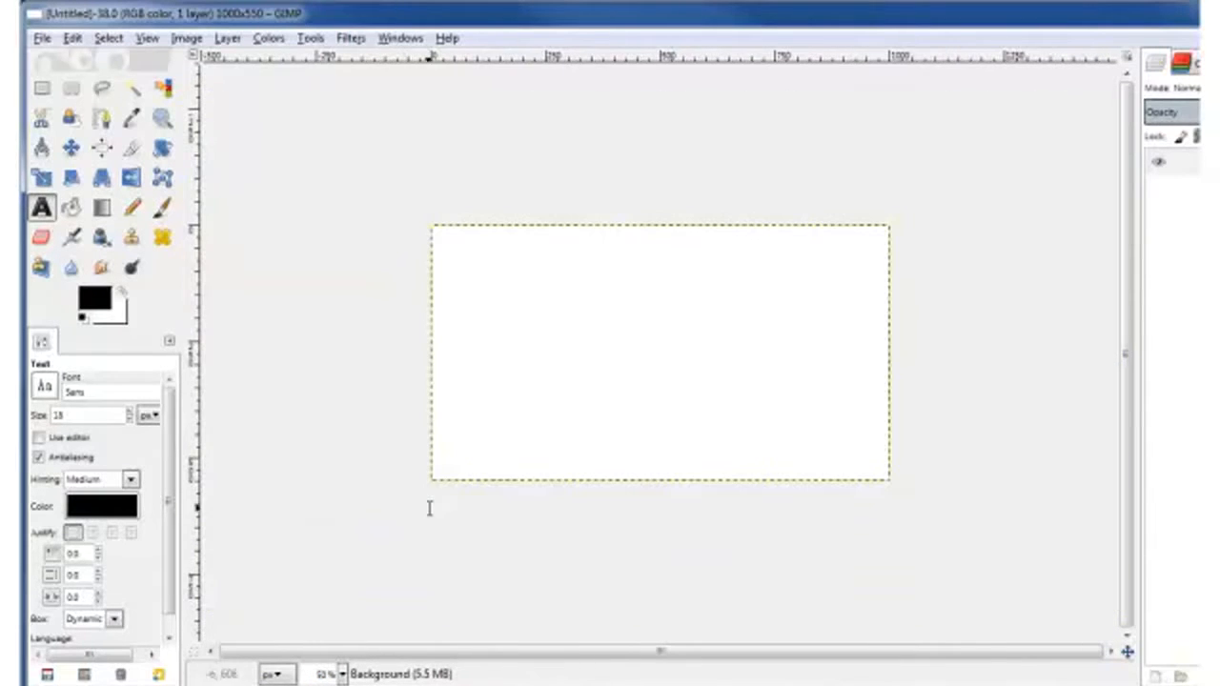
{"action": "left_click_drag", "start_coordinate": [1219, 546], "coordinate": [1195, 546]}
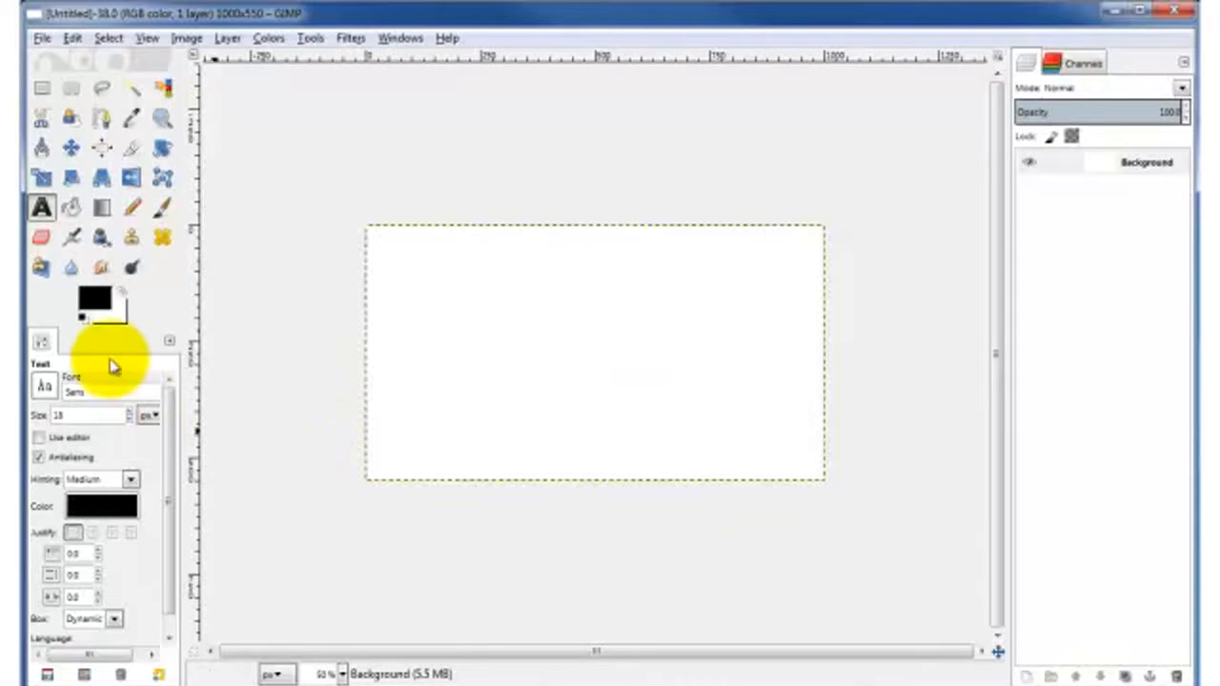
{"action": "left_click", "coordinate": [71, 207]}
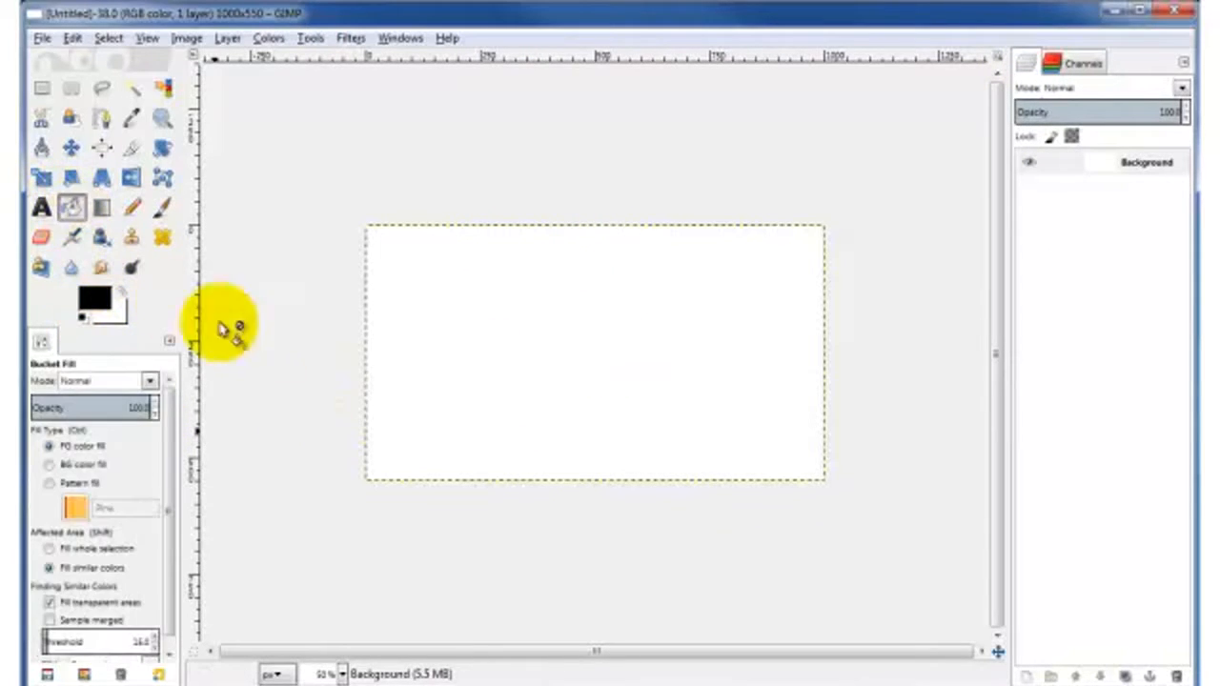
{"action": "left_click", "coordinate": [1158, 164]}
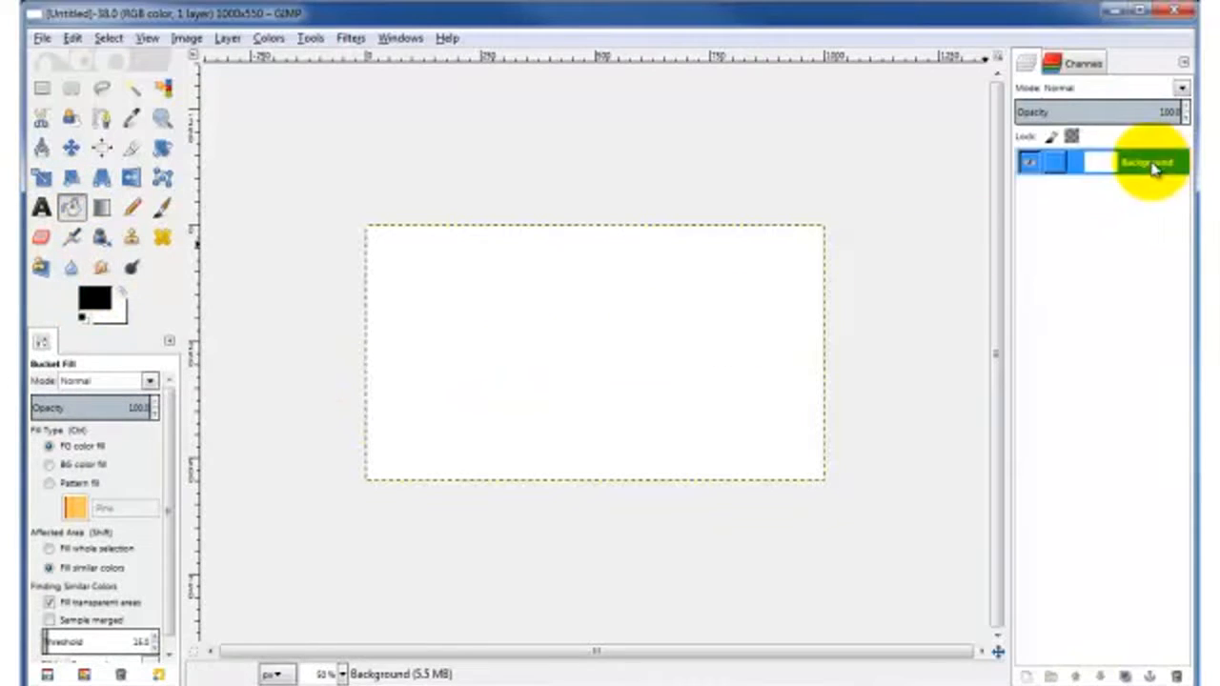
{"action": "left_click", "coordinate": [516, 367]}
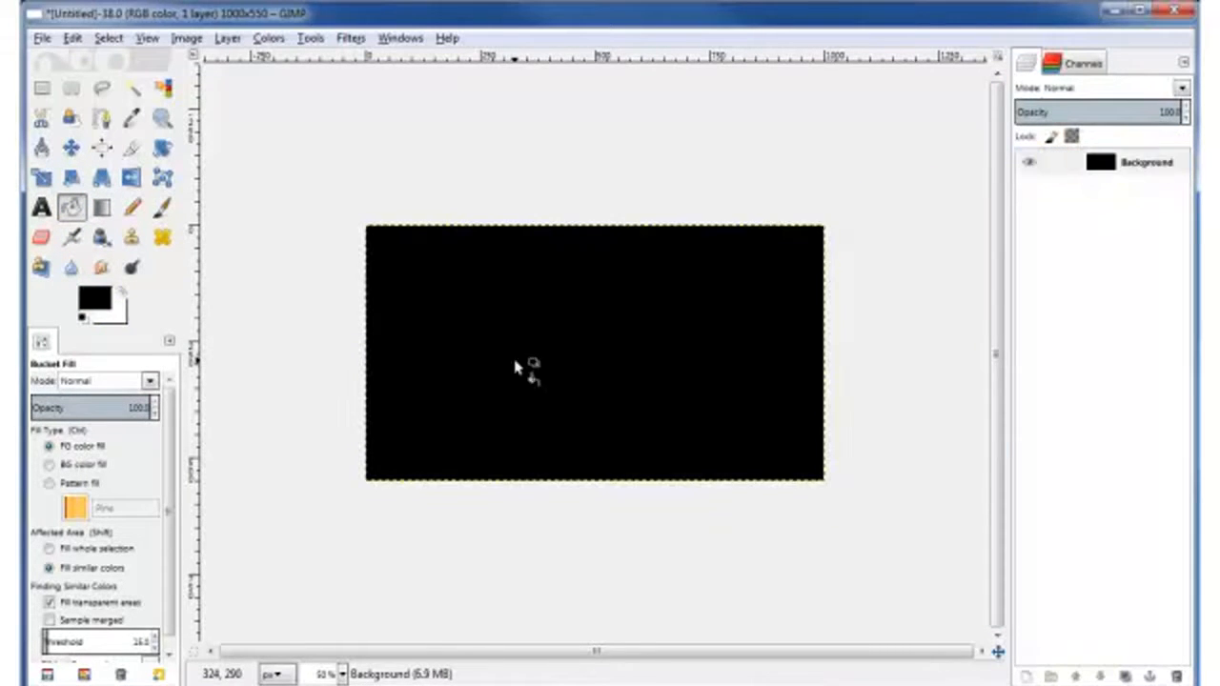
{"action": "left_click", "coordinate": [40, 209]}
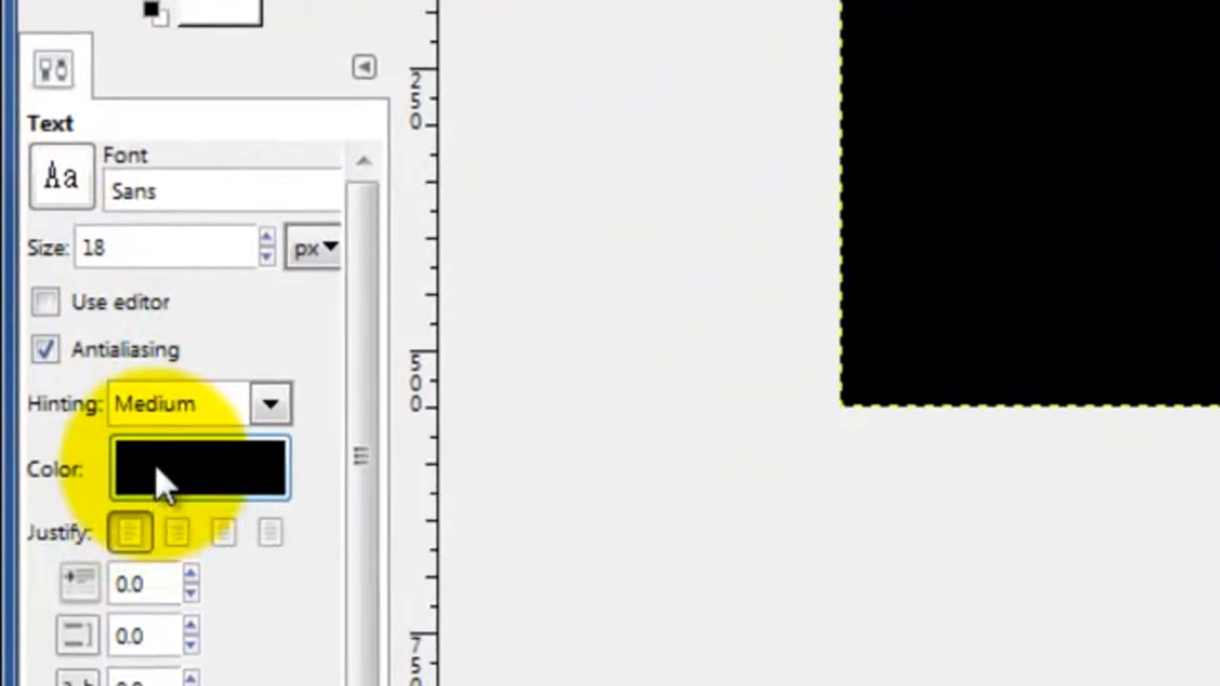
Step: Set the text to red fb0101, 100 px, Sans Bold, and start a text box on the canvas
{"action": "left_click", "coordinate": [160, 480]}
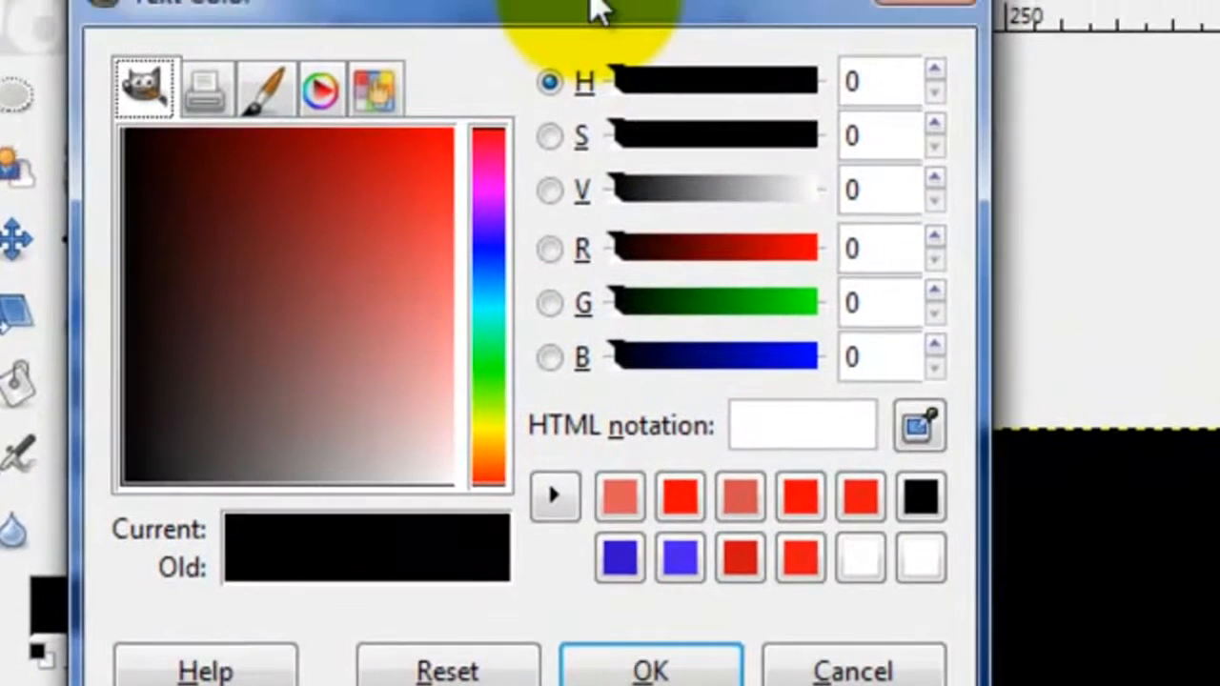
{"action": "mouse_move", "coordinate": [443, 139]}
{"action": "left_mouse_down"}
{"action": "mouse_move", "coordinate": [454, 136]}
{"action": "mouse_move", "coordinate": [454, 149]}
{"action": "left_mouse_up"}
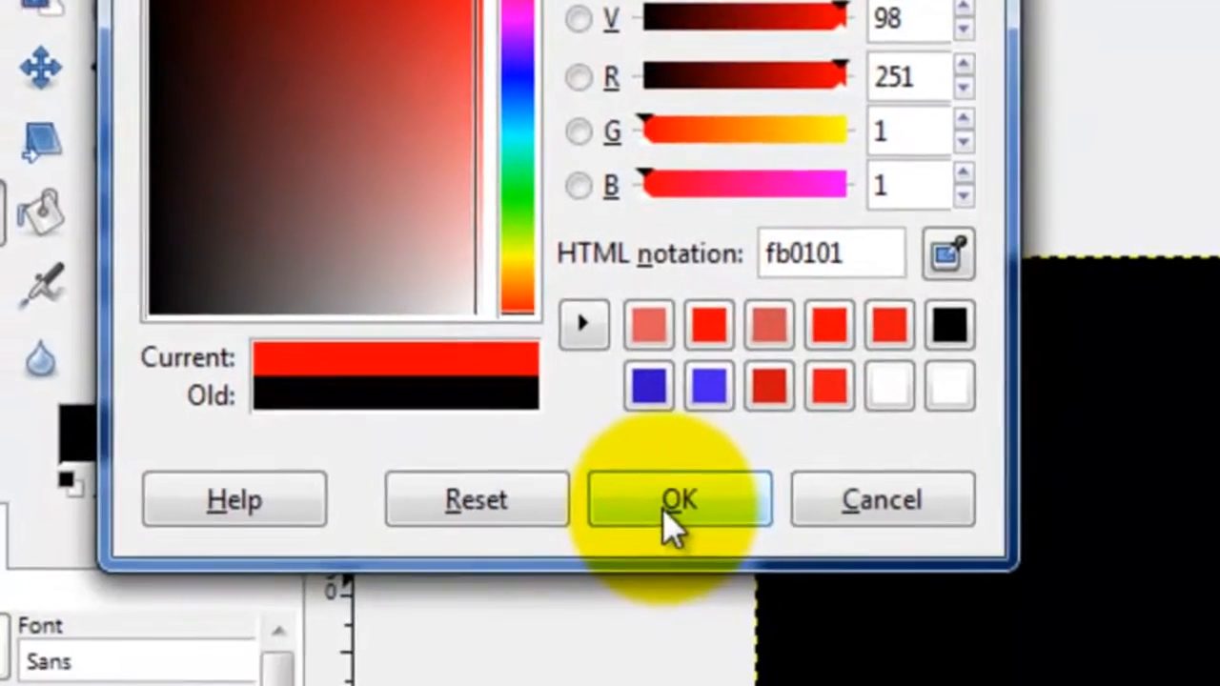
{"action": "left_click", "coordinate": [650, 653]}
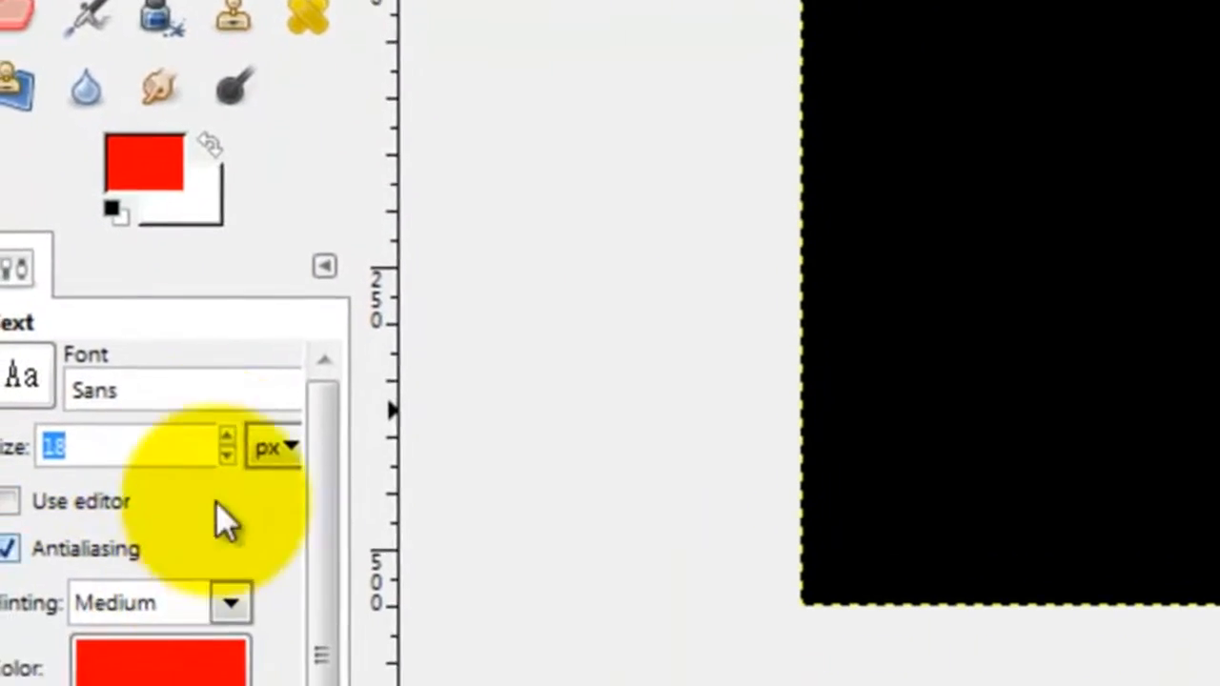
{"action": "type", "text": "100"}
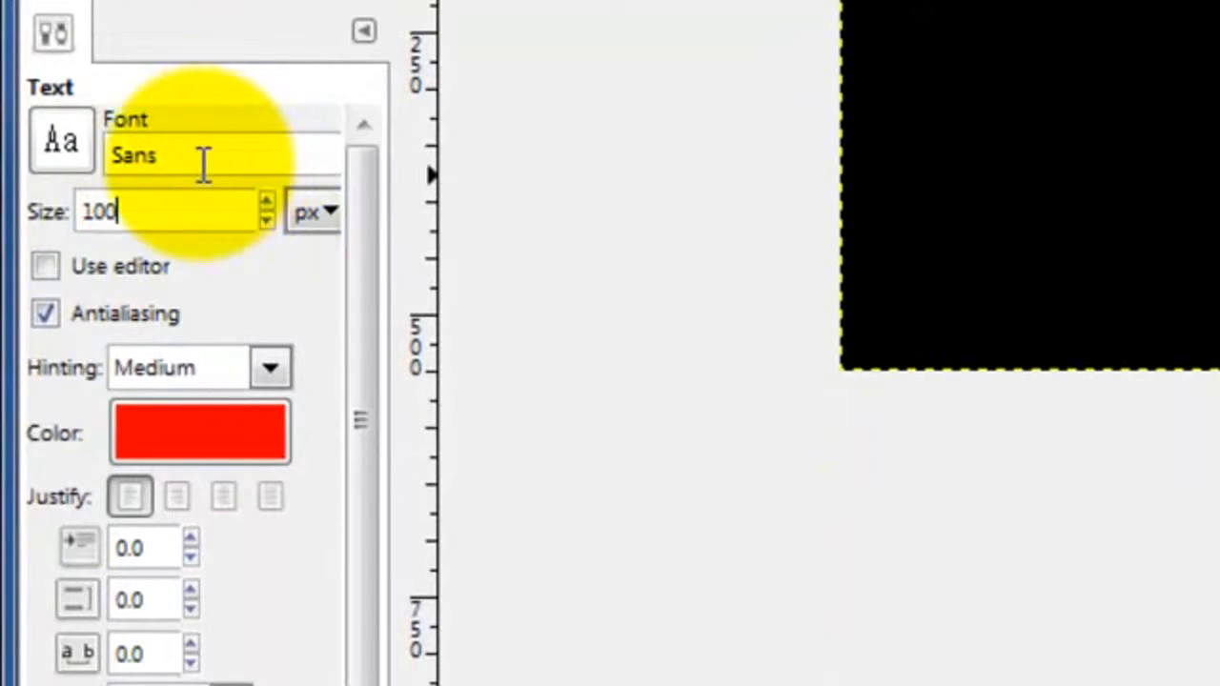
{"action": "left_click", "coordinate": [62, 157]}
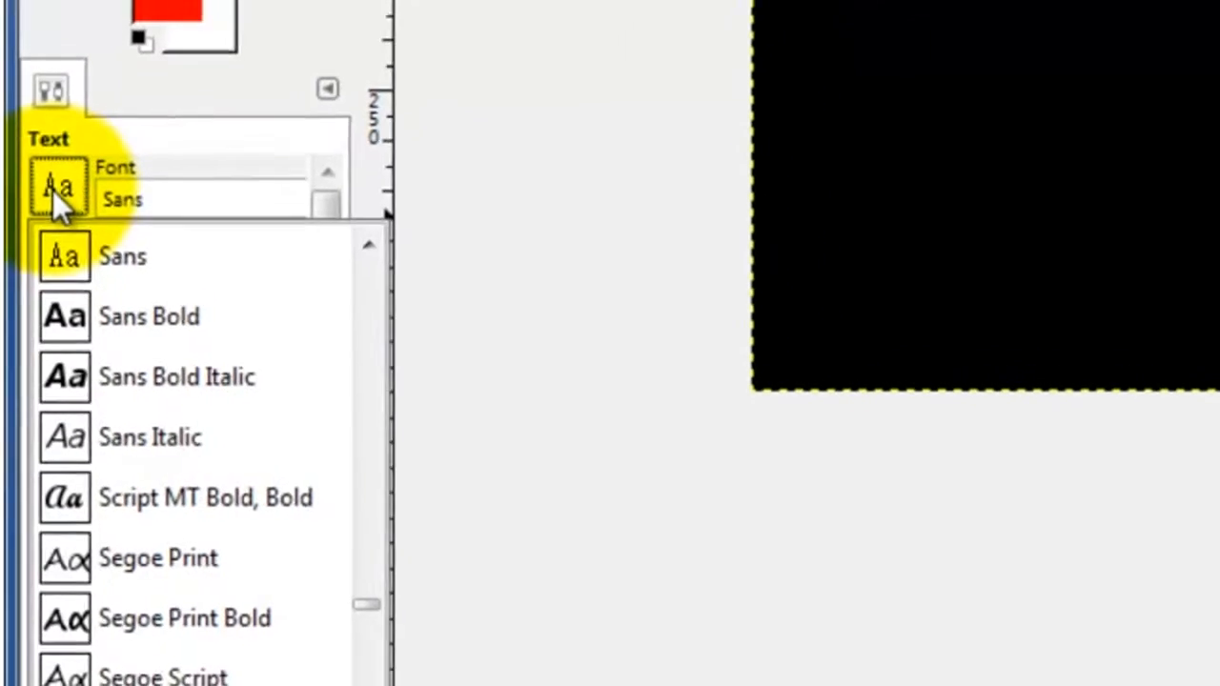
{"action": "left_click", "coordinate": [186, 318]}
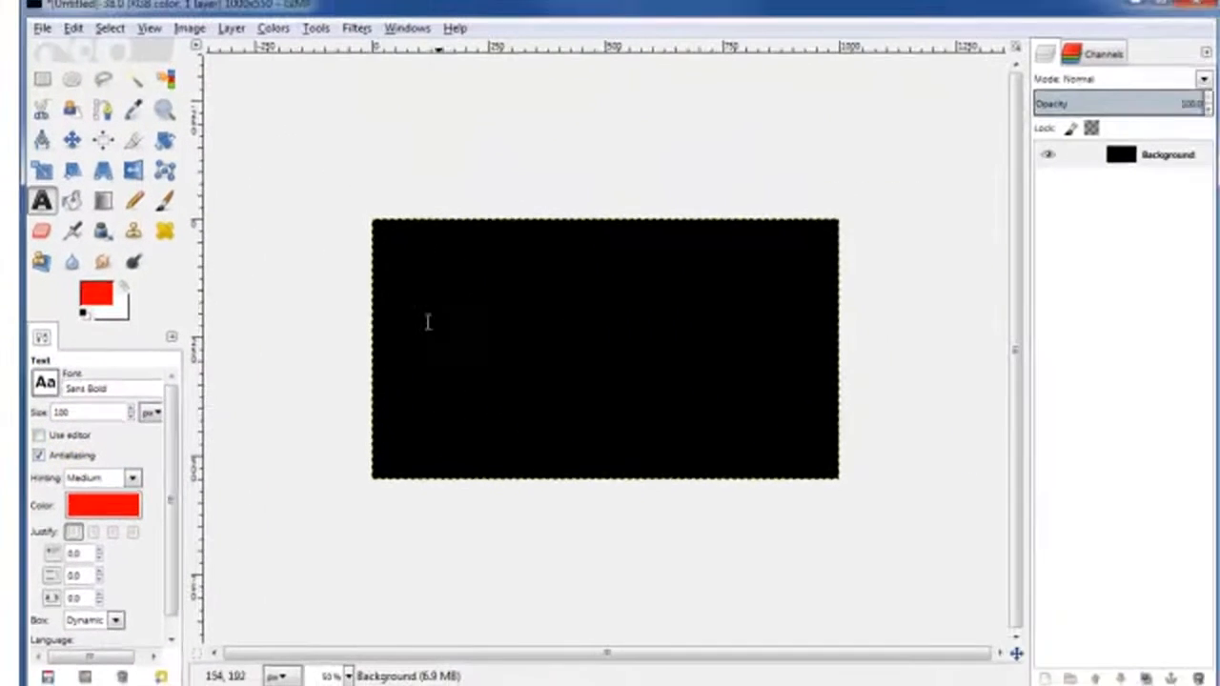
{"action": "left_click", "coordinate": [527, 259]}
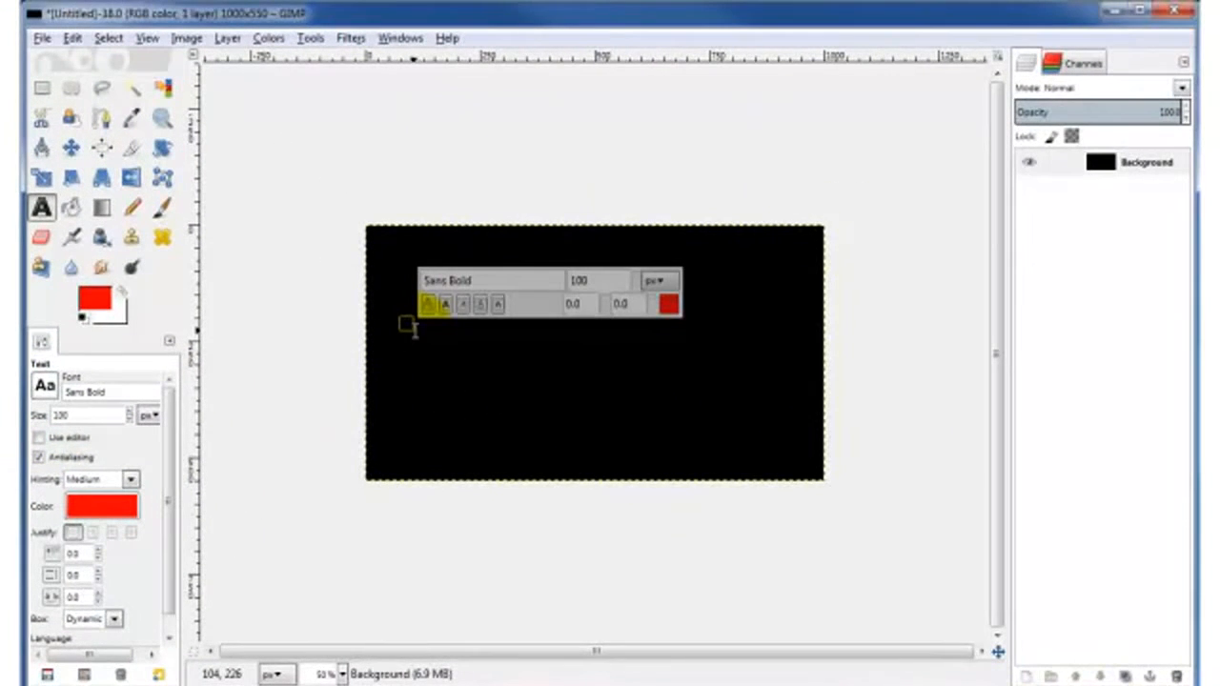
Step: Type 'My Videos' and drag its text layer up and to the left
{"action": "type", "text": "My Videos"}
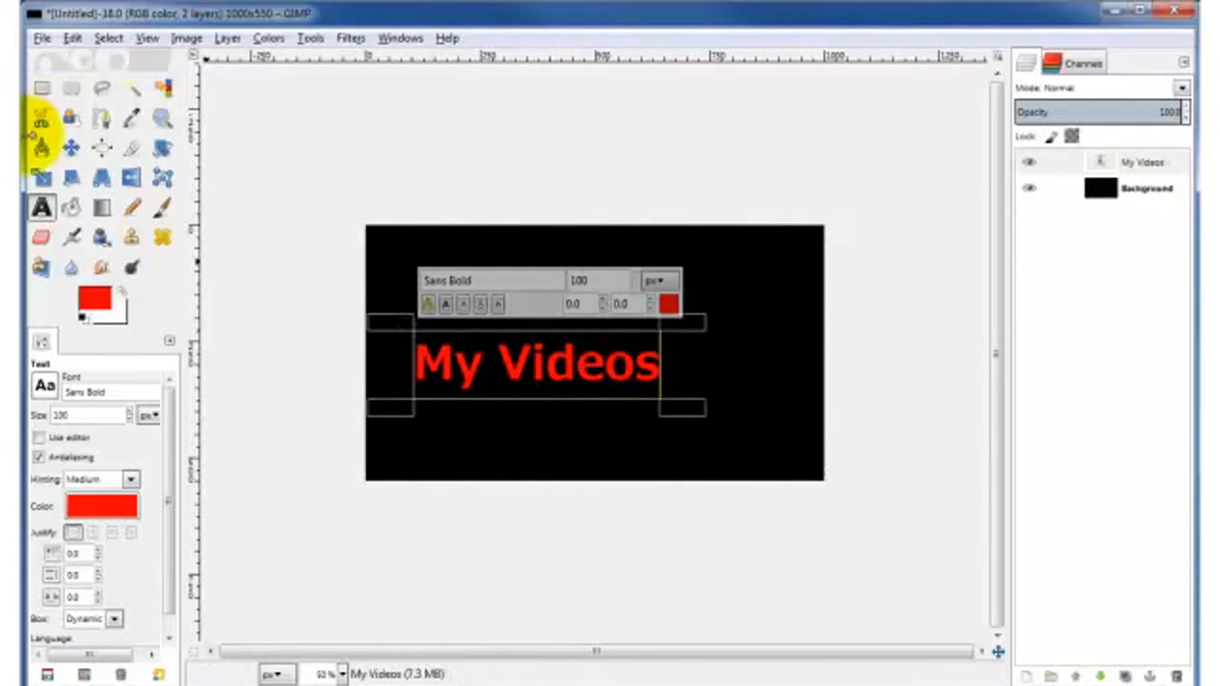
{"action": "left_click", "coordinate": [72, 150]}
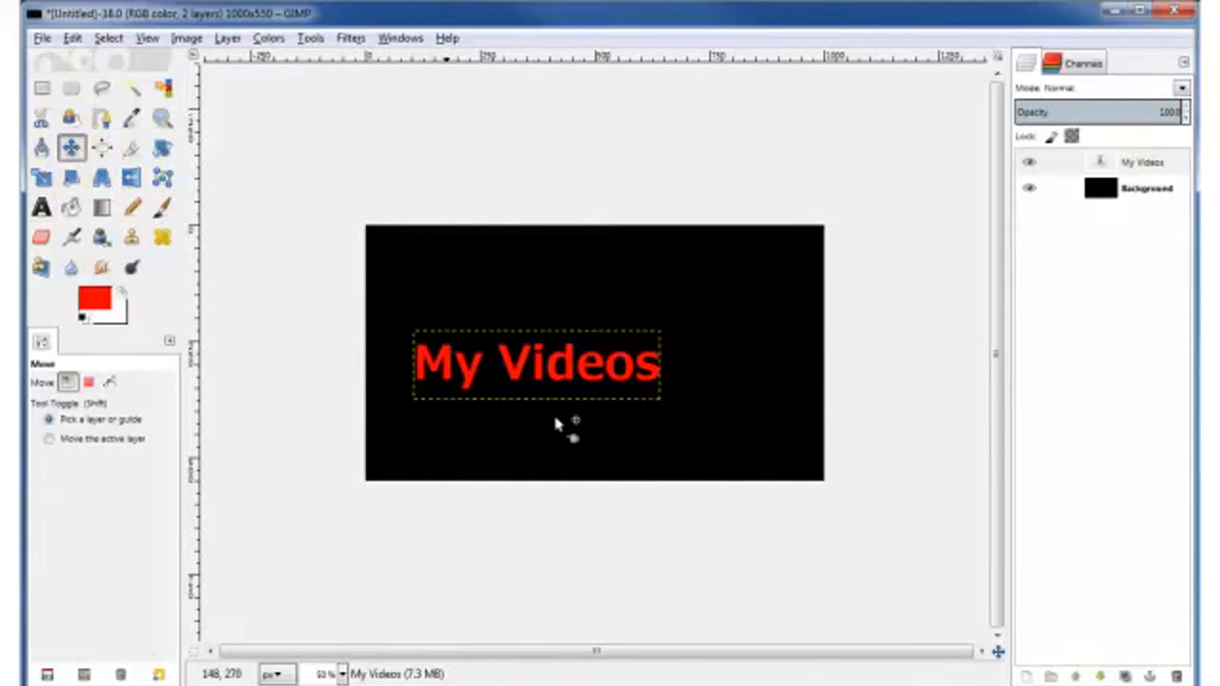
{"action": "left_click", "coordinate": [1153, 164]}
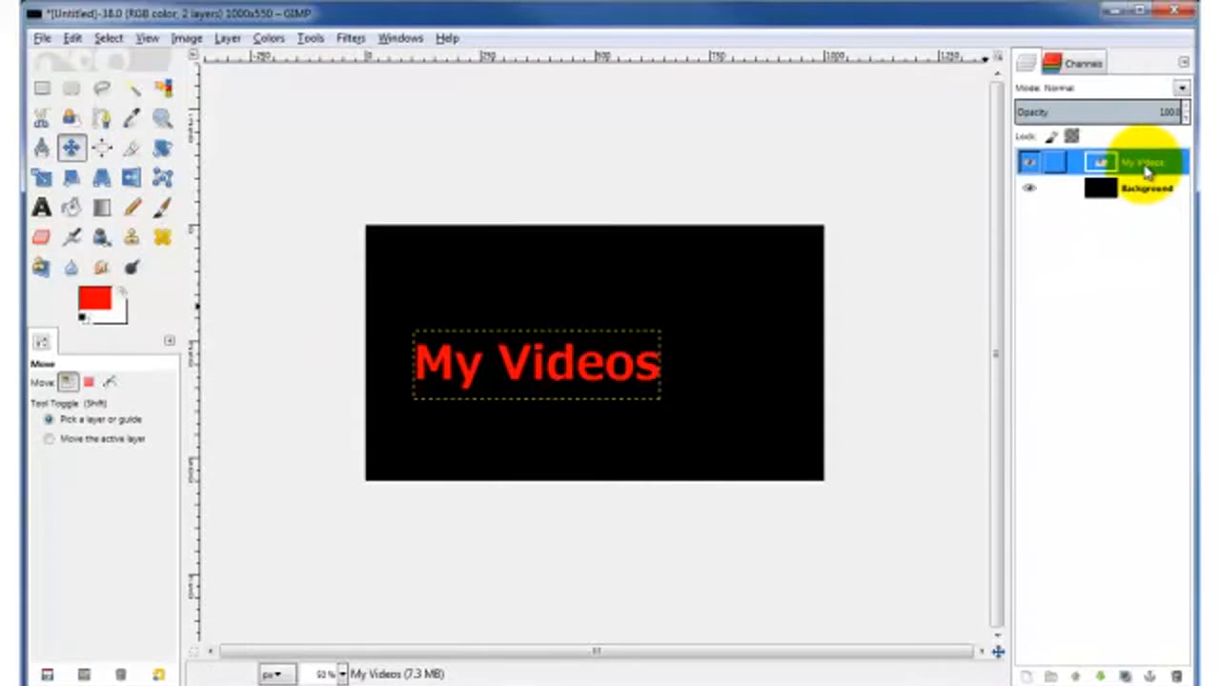
{"action": "left_click_drag", "start_coordinate": [450, 349], "coordinate": [422, 259]}
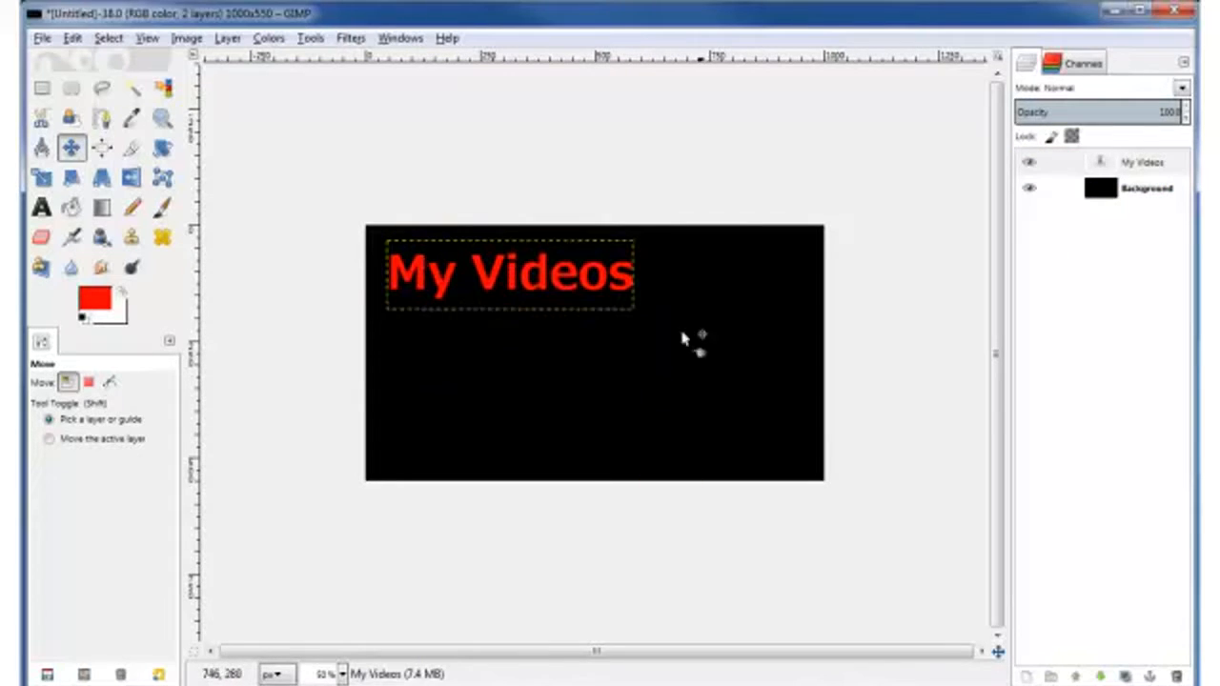
Step: Select the My Videos letter shapes with Alpha to Selection, then convert the selection to a border
{"action": "right_click", "coordinate": [1131, 164]}
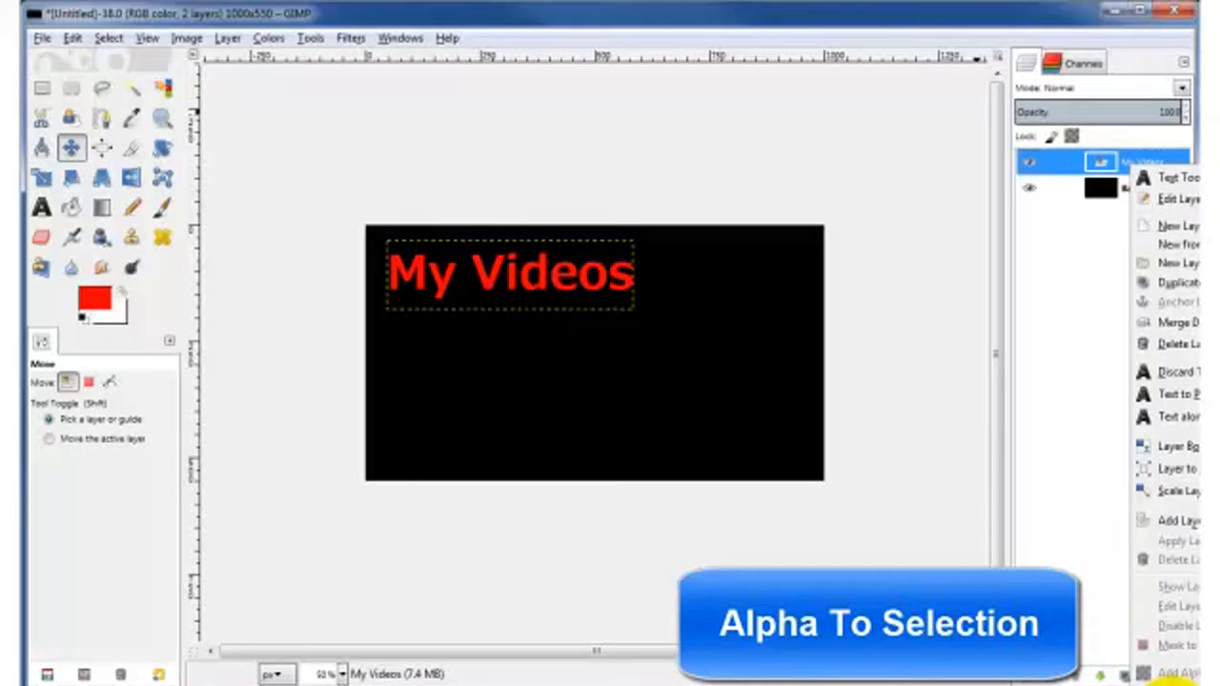
{"action": "left_click", "coordinate": [1171, 675]}
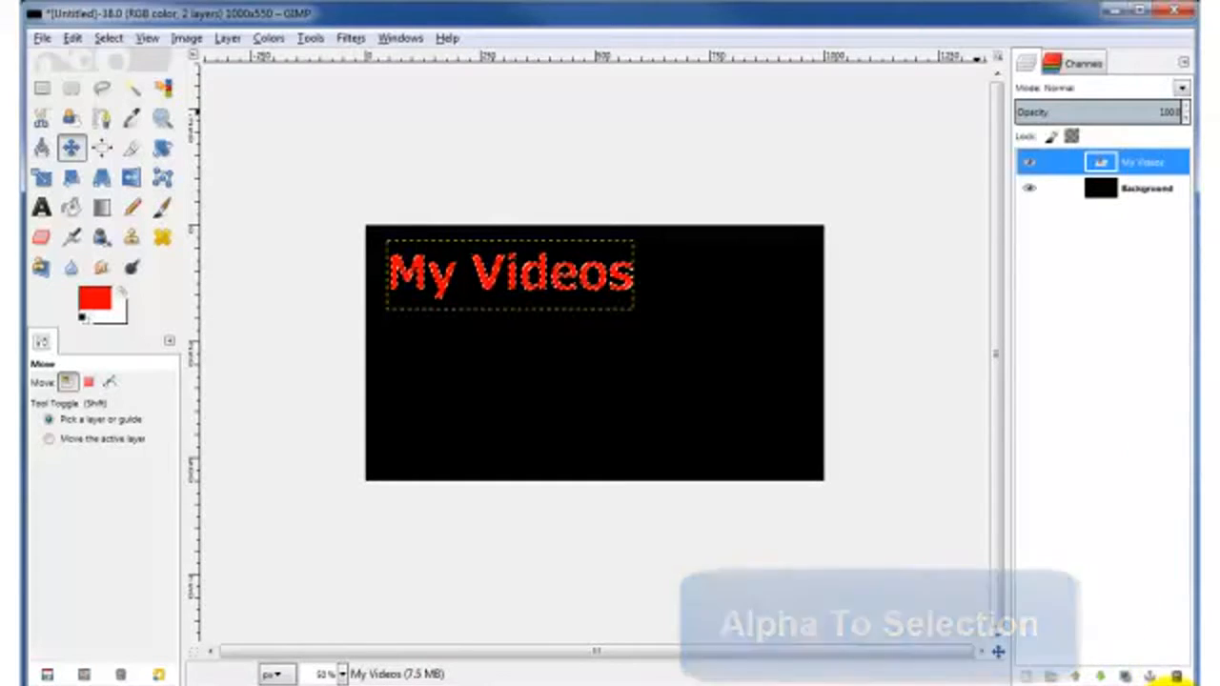
{"action": "left_click", "coordinate": [109, 40]}
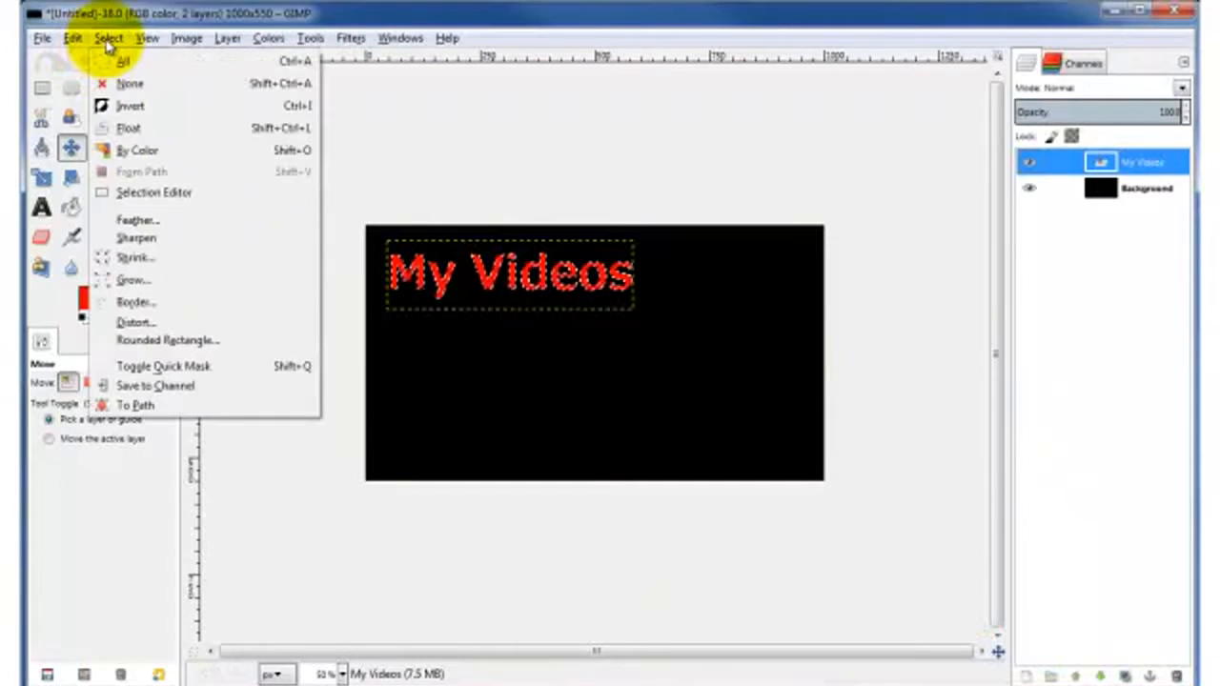
{"action": "left_click", "coordinate": [128, 303]}
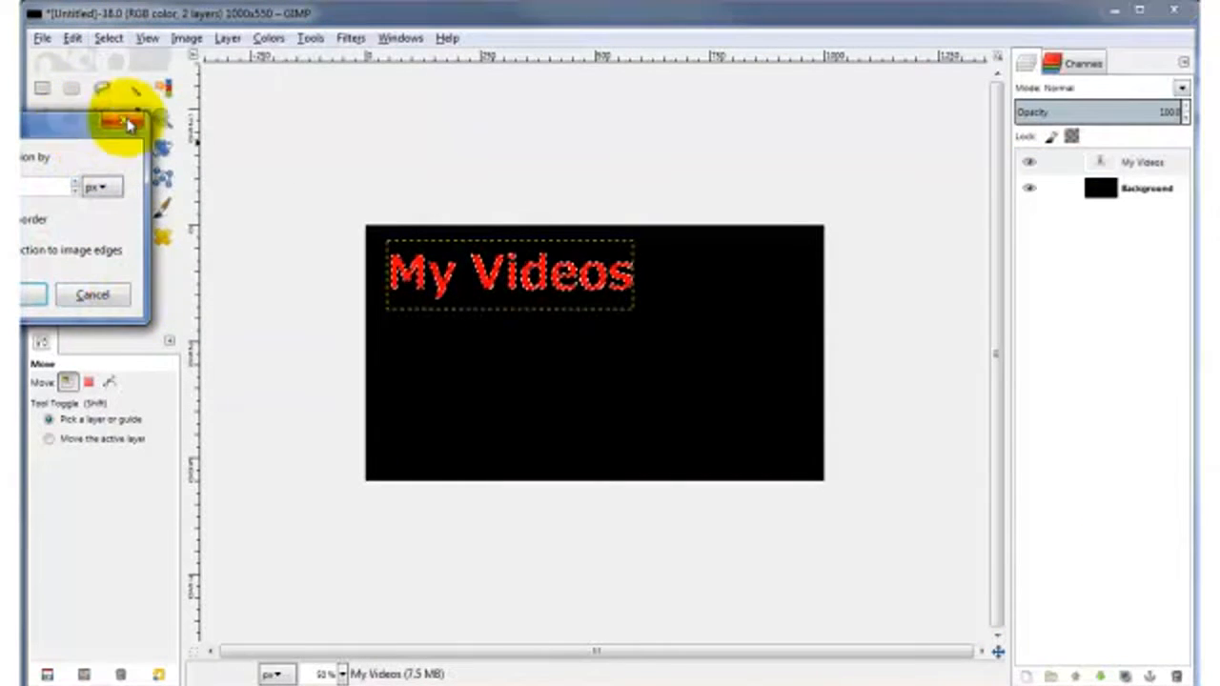
{"action": "left_click_drag", "start_coordinate": [127, 119], "coordinate": [278, 114]}
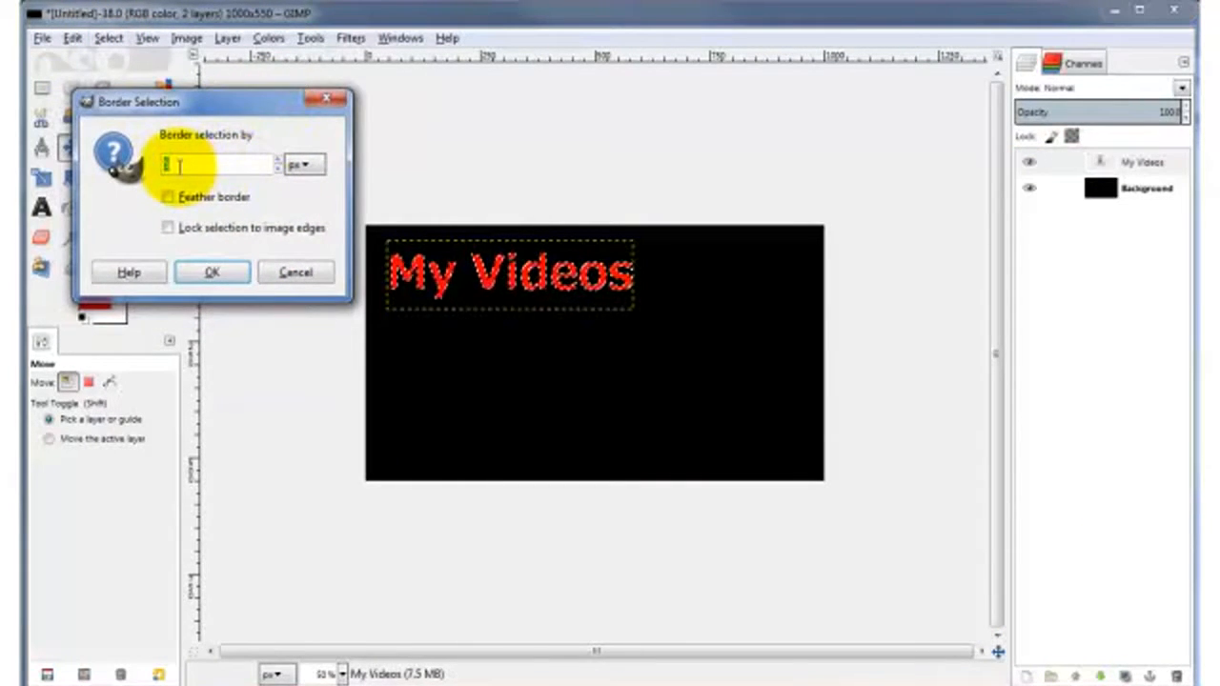
{"action": "left_click", "coordinate": [212, 273]}
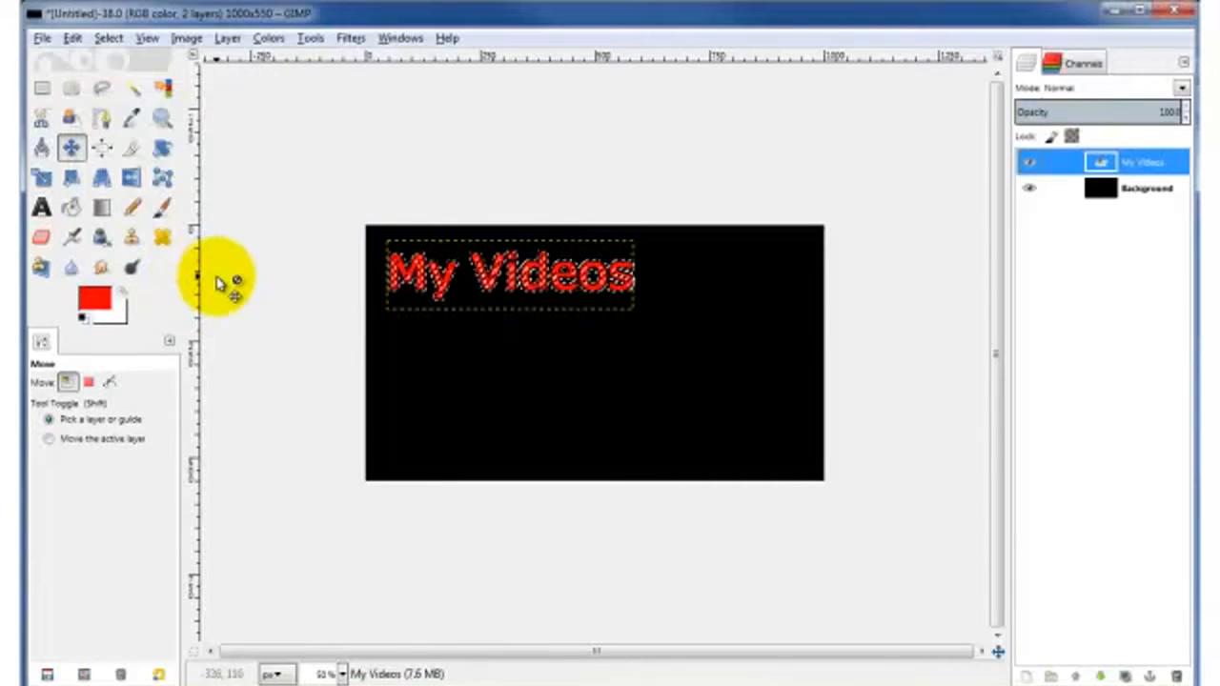
Step: Add a transparent-fill layer above My Videos and hide the My Videos layer
{"action": "left_click", "coordinate": [1027, 675]}
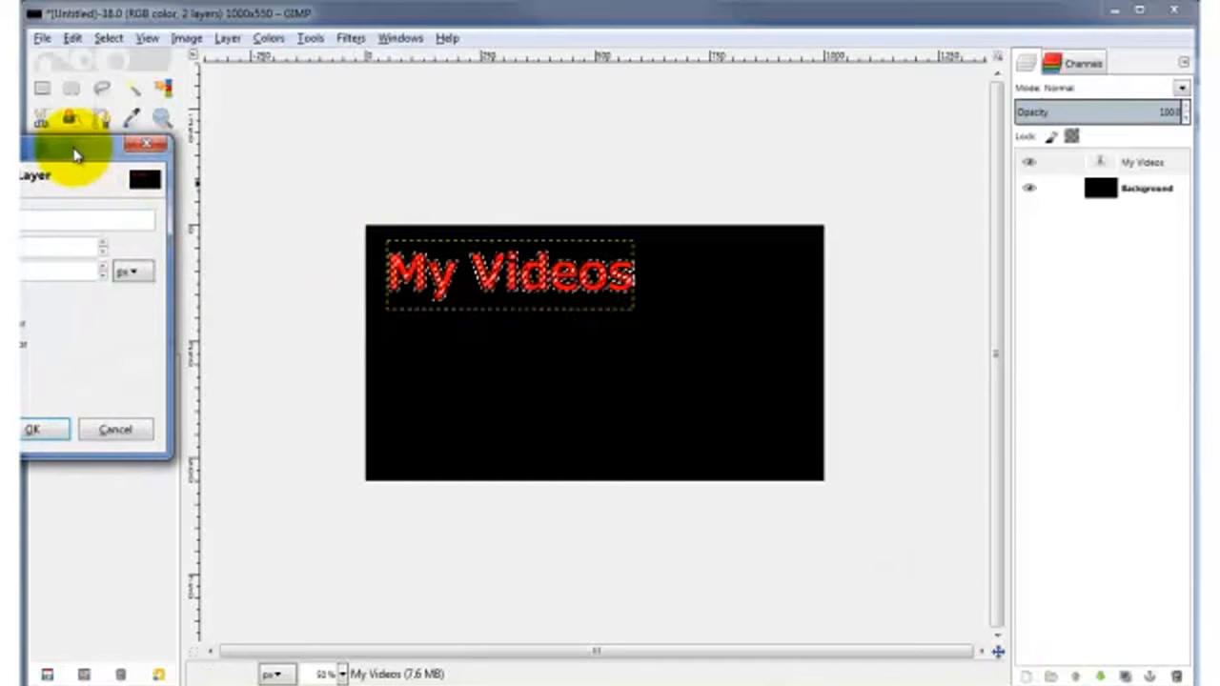
{"action": "left_click_drag", "start_coordinate": [76, 155], "coordinate": [270, 88]}
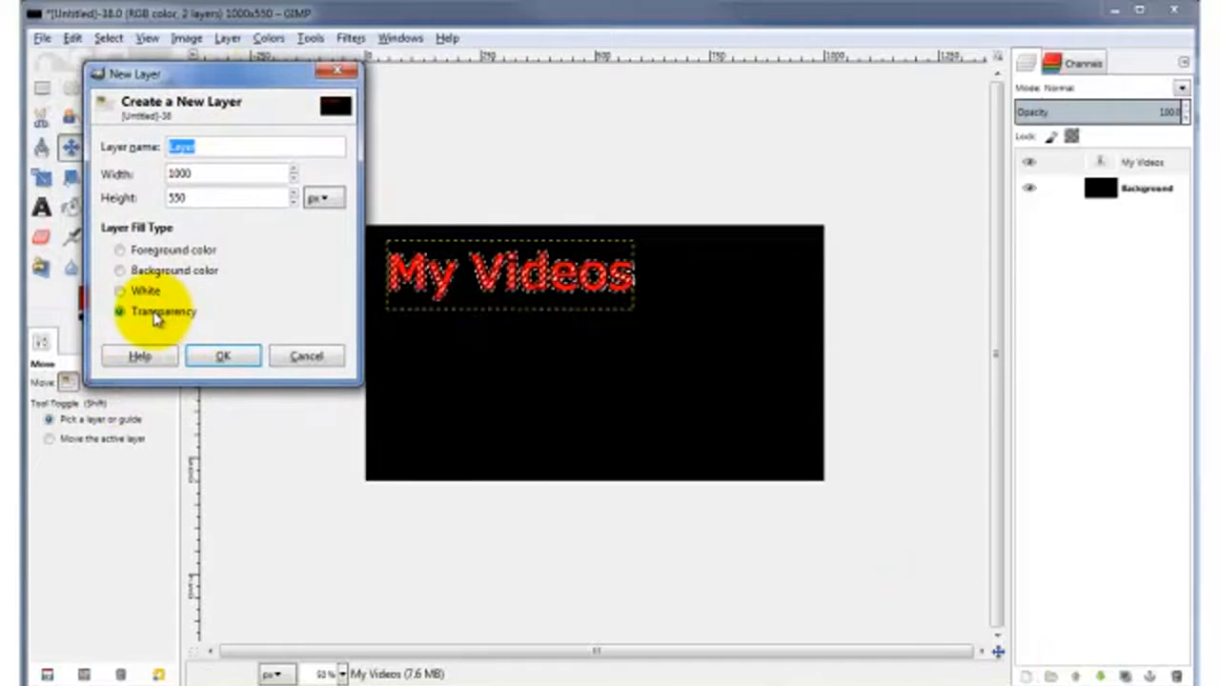
{"action": "left_click", "coordinate": [227, 362]}
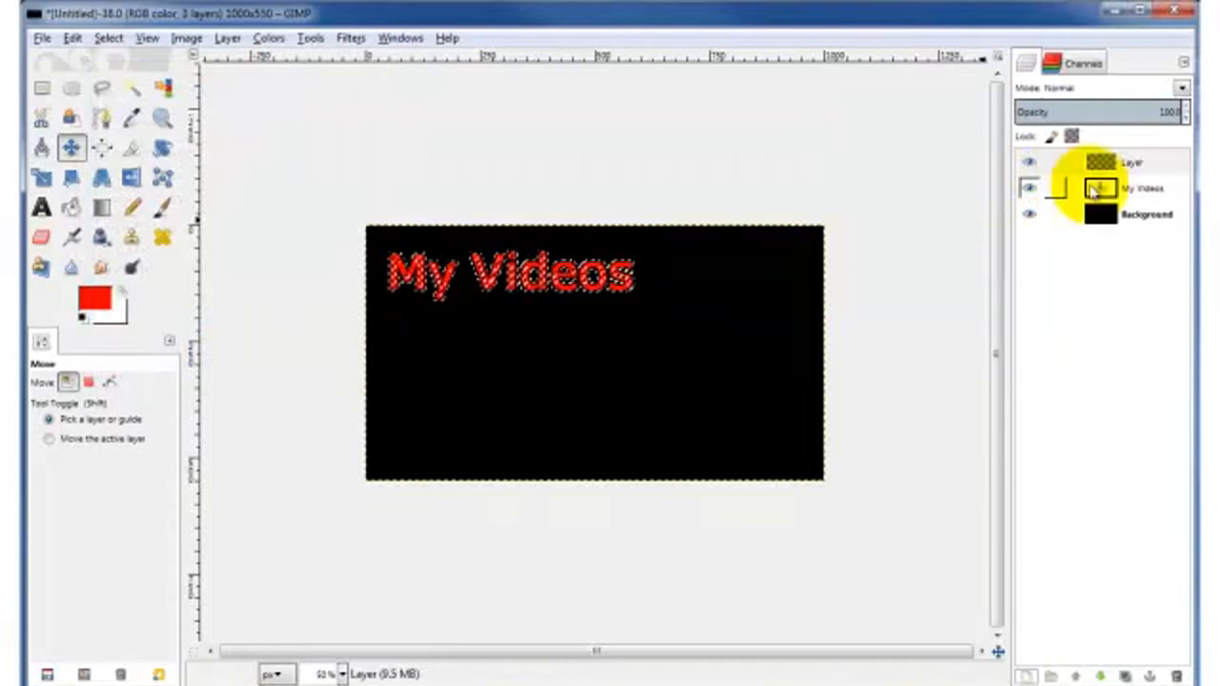
{"action": "left_click", "coordinate": [1029, 189]}
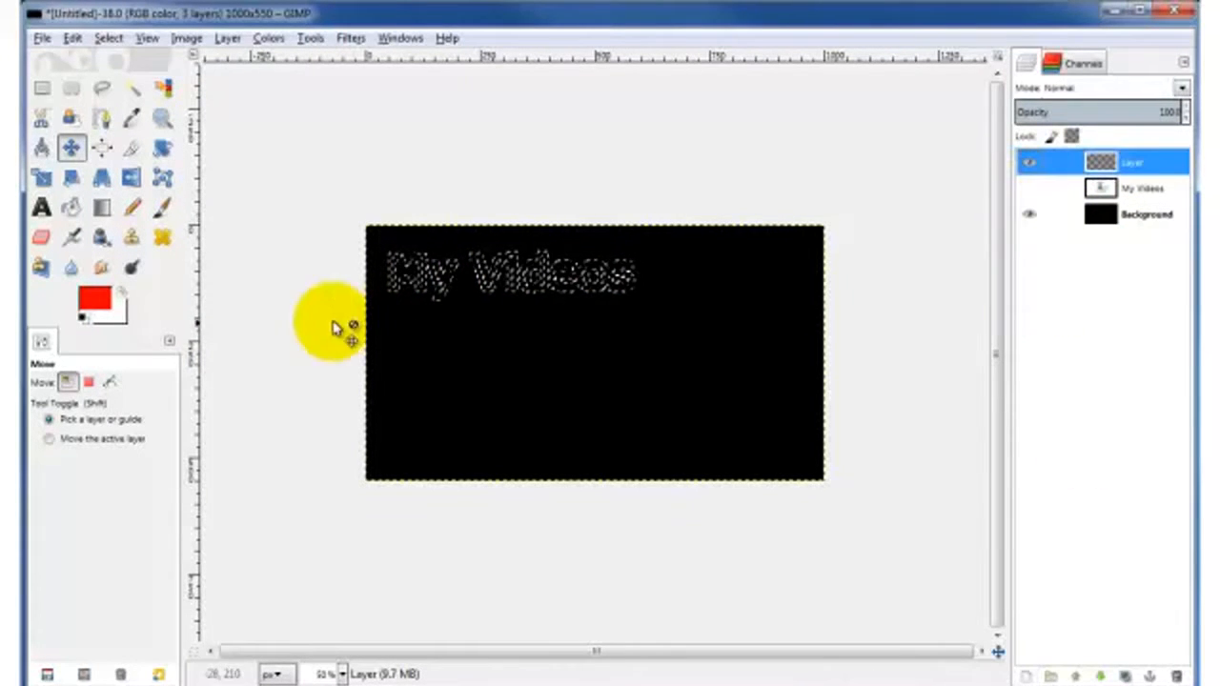
Step: Change the foreground colour to the pale pinkish red e57c7c
{"action": "left_click", "coordinate": [96, 303]}
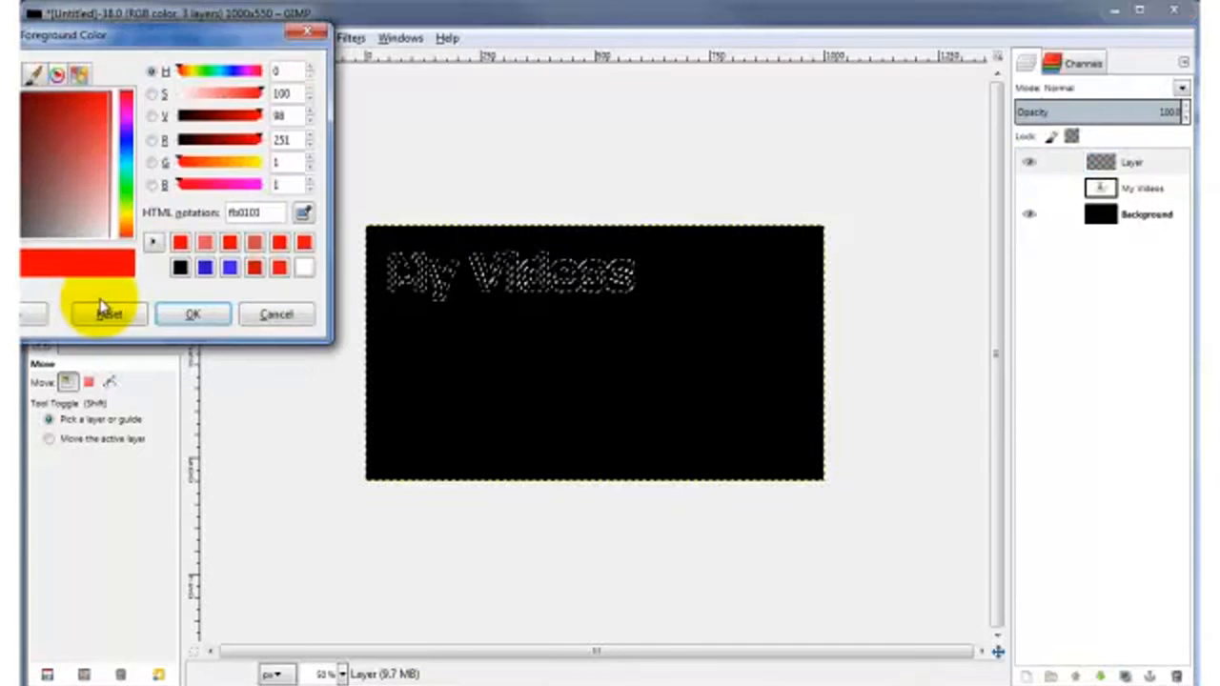
{"action": "left_click_drag", "start_coordinate": [110, 46], "coordinate": [219, 53]}
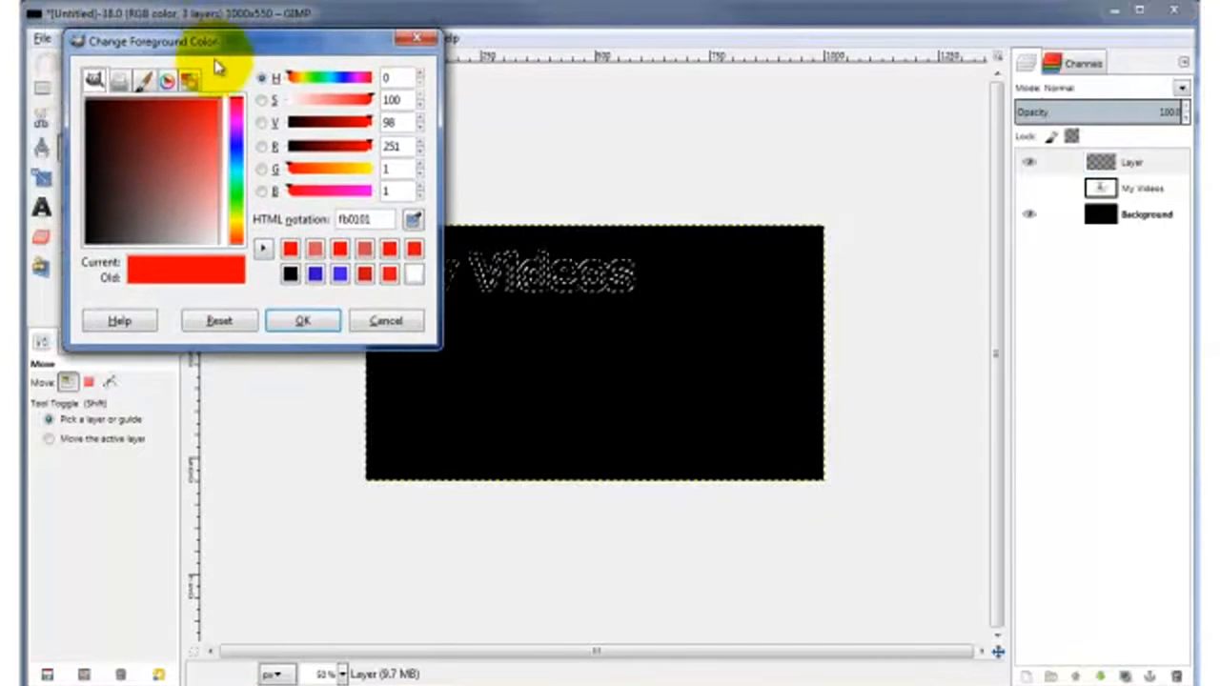
{"action": "left_click", "coordinate": [203, 158]}
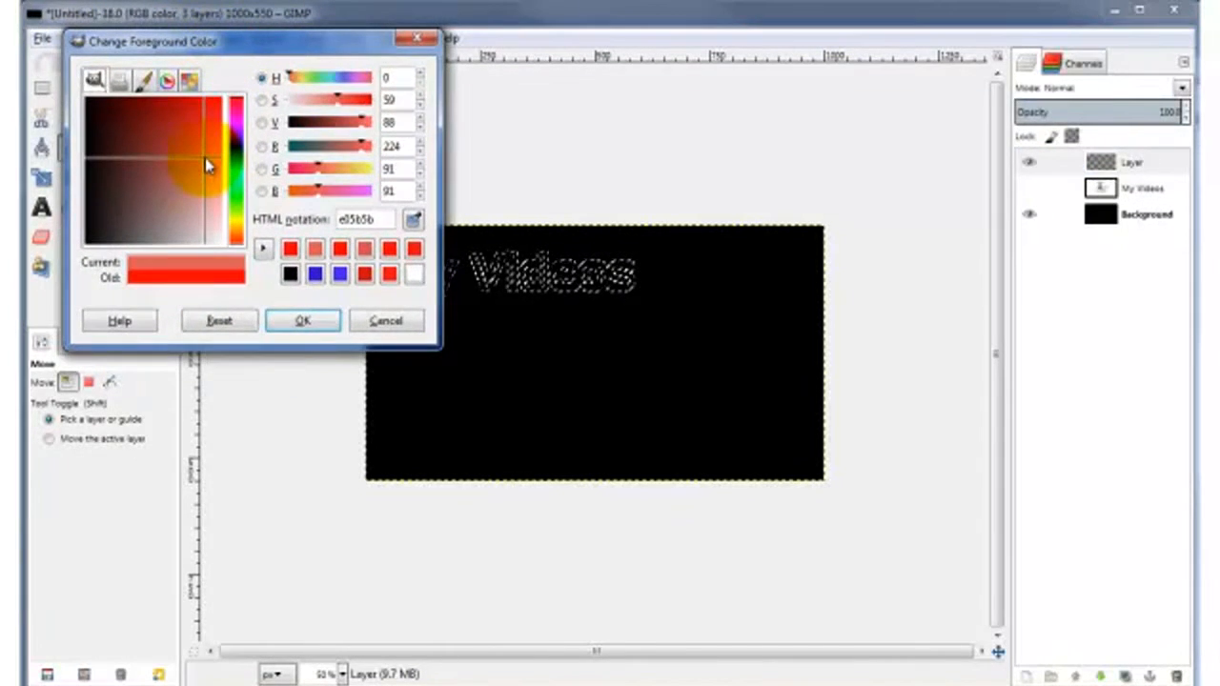
{"action": "left_click_drag", "start_coordinate": [205, 160], "coordinate": [208, 177]}
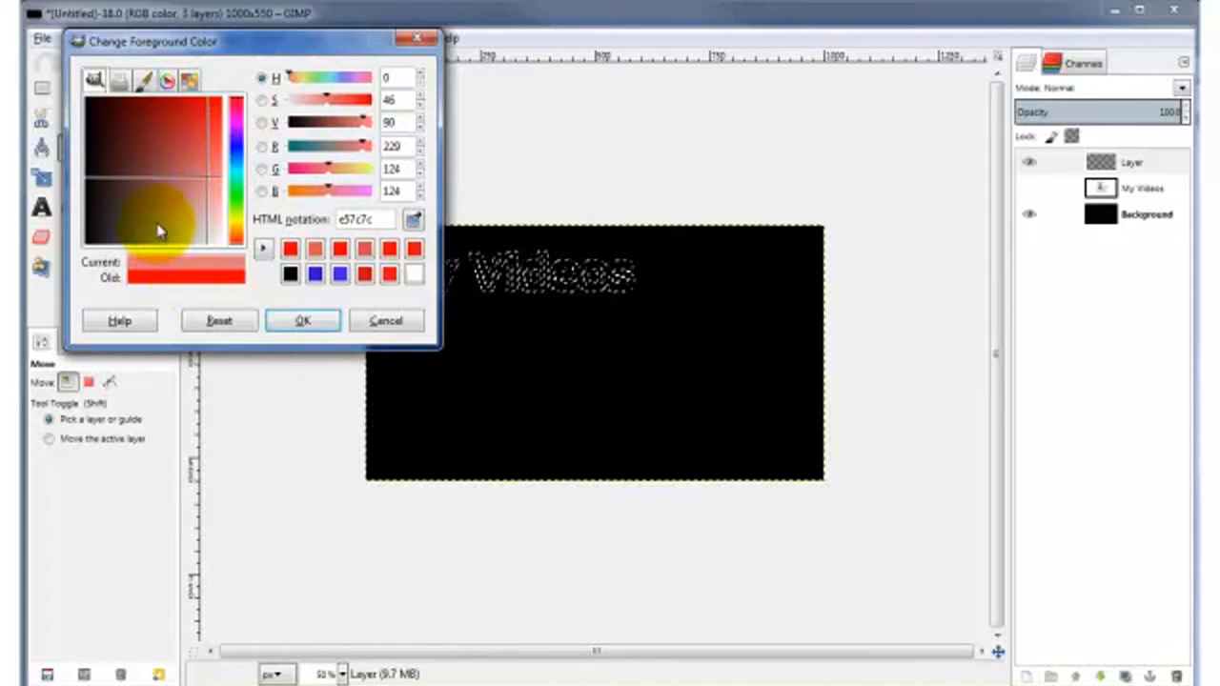
{"action": "left_click", "coordinate": [302, 321]}
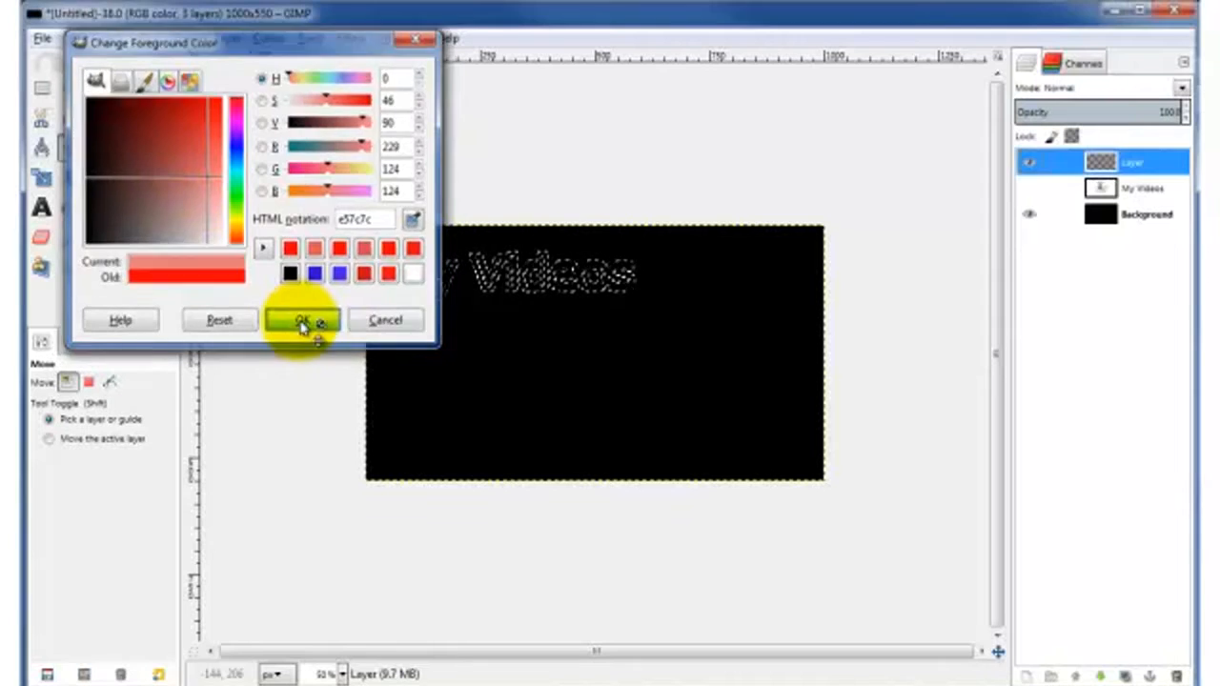
{"action": "left_click", "coordinate": [73, 39]}
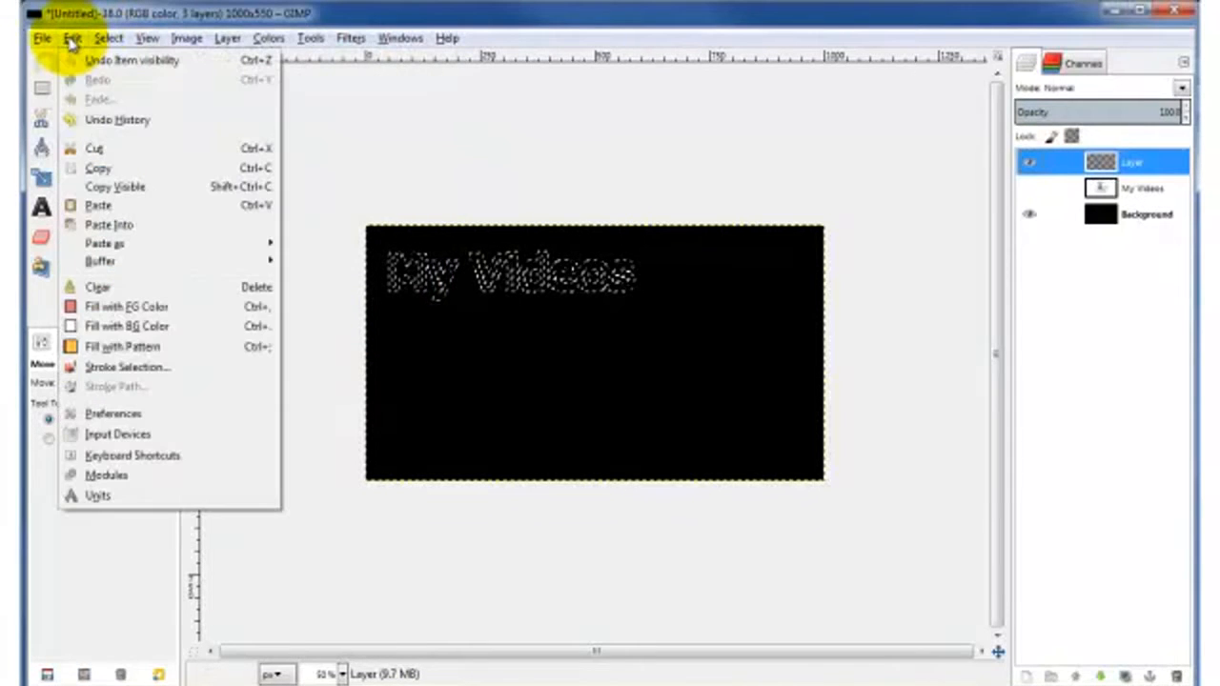
{"action": "left_click", "coordinate": [1131, 167]}
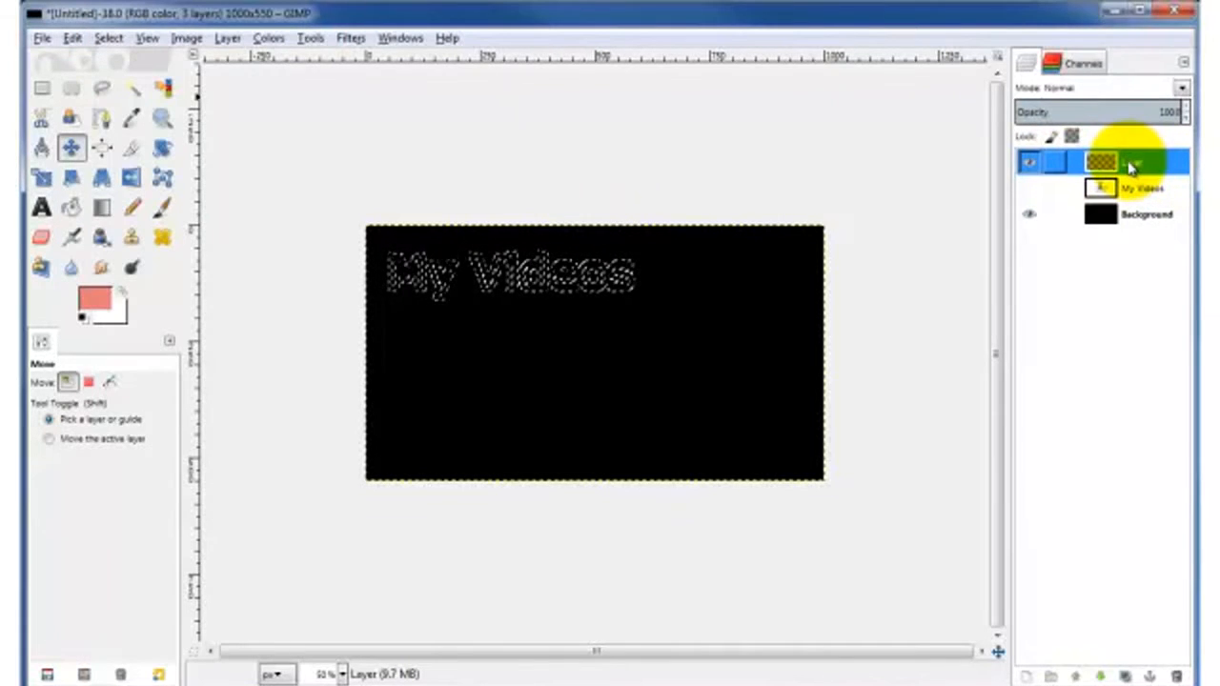
Step: Name the new transparent layer 'Glowy Part' through Edit Layer Attributes
{"action": "right_click", "coordinate": [1131, 167]}
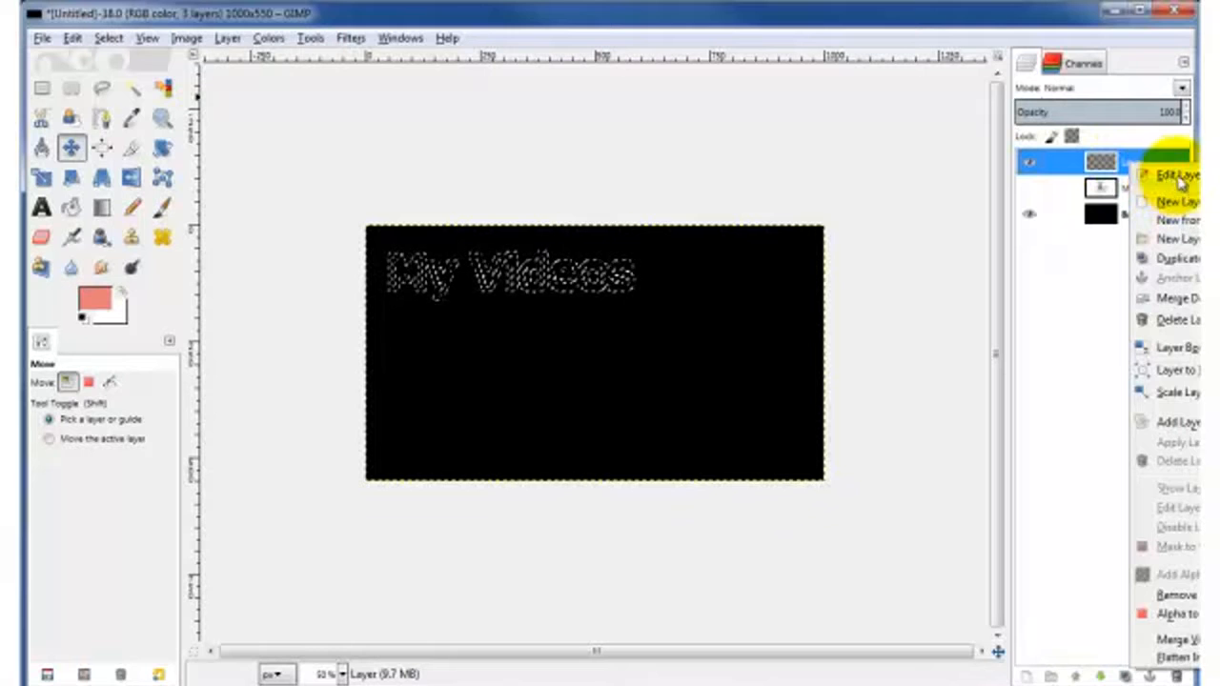
{"action": "left_click", "coordinate": [1168, 179]}
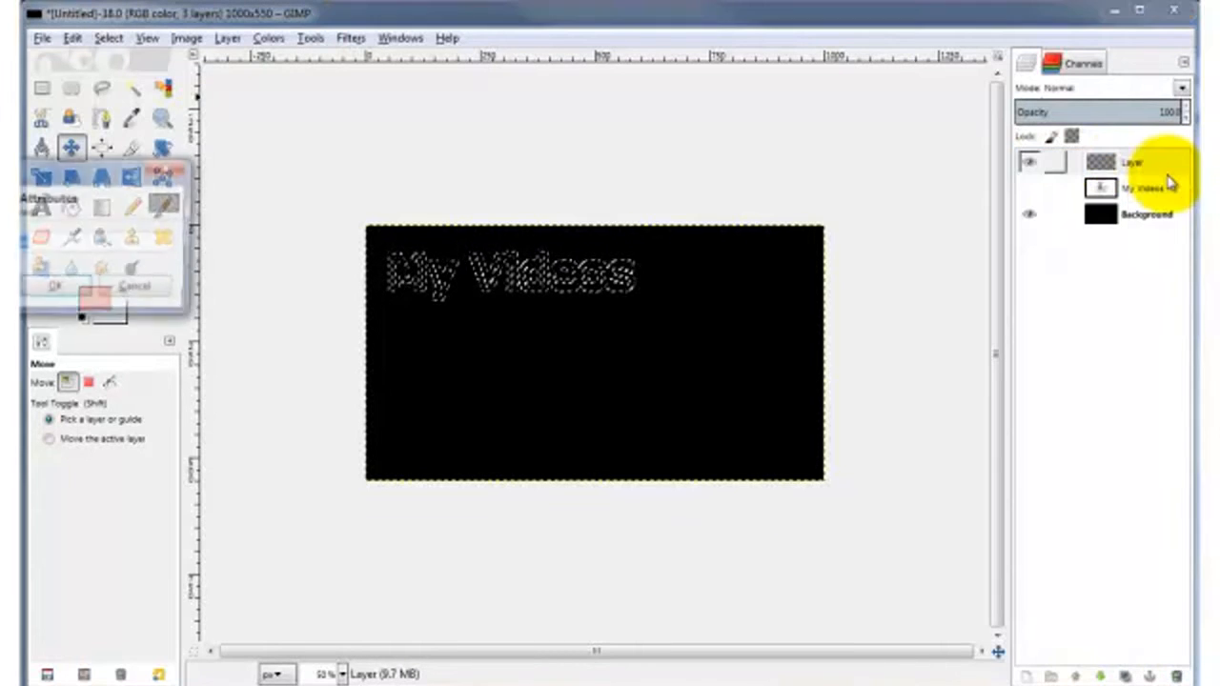
{"action": "left_click_drag", "start_coordinate": [88, 170], "coordinate": [319, 110]}
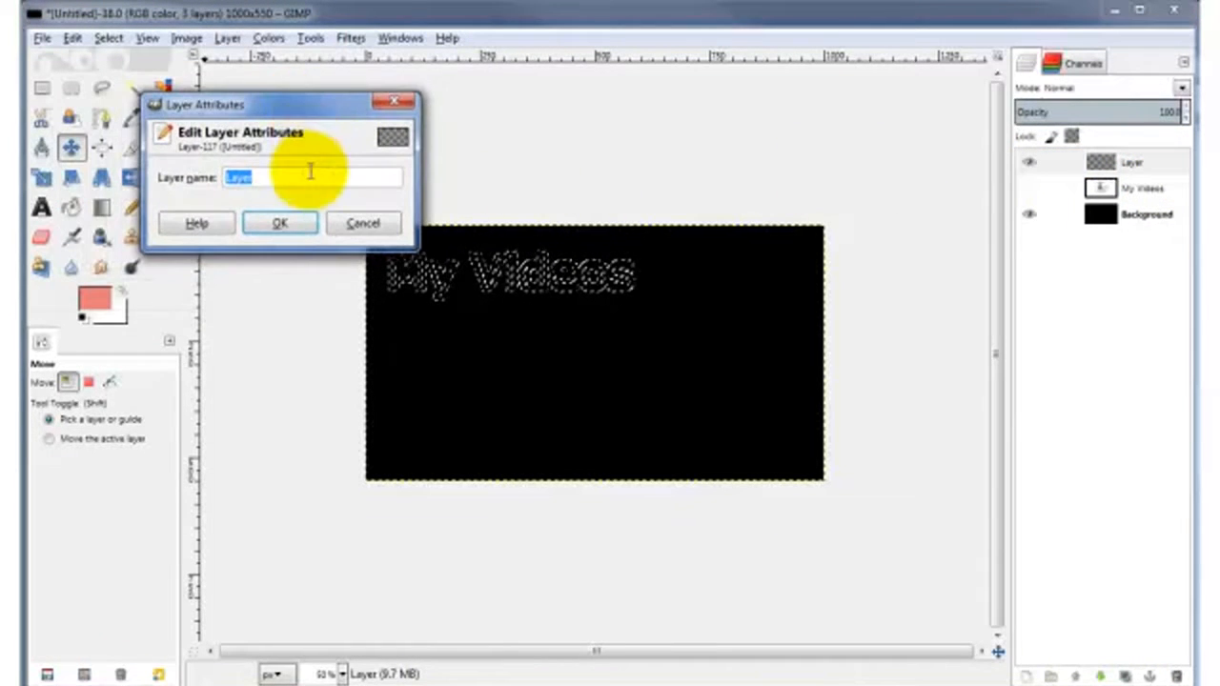
{"action": "type", "text": "Glowy Part"}
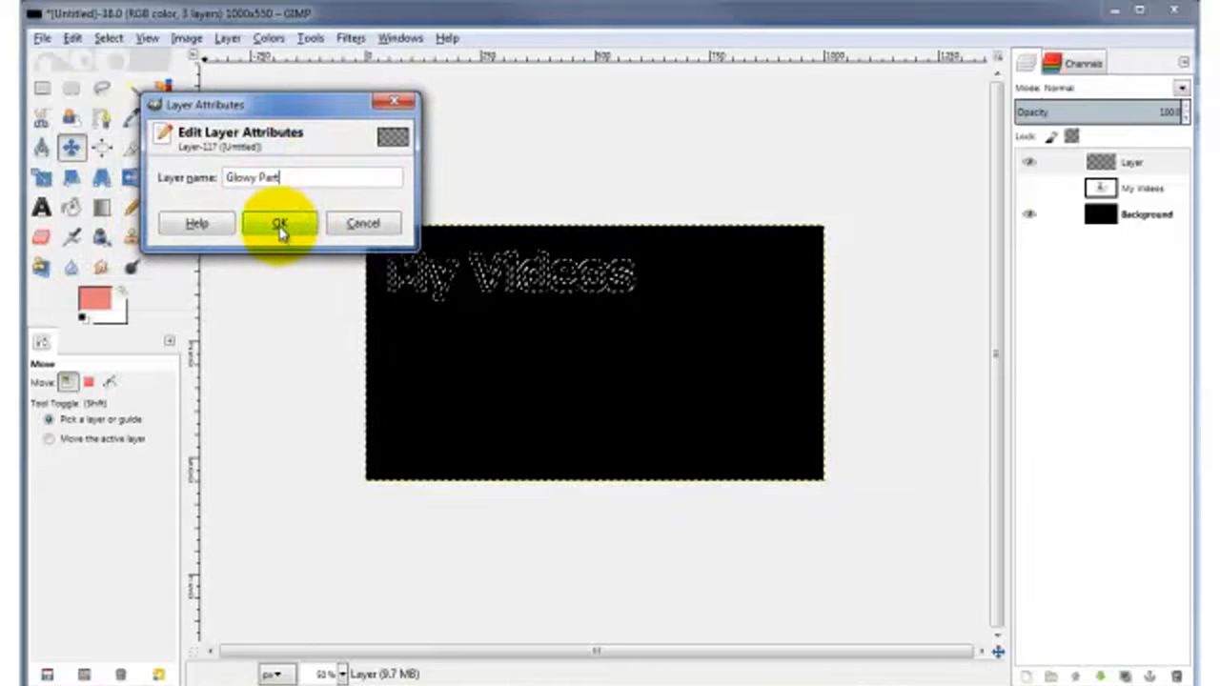
{"action": "left_click", "coordinate": [276, 225]}
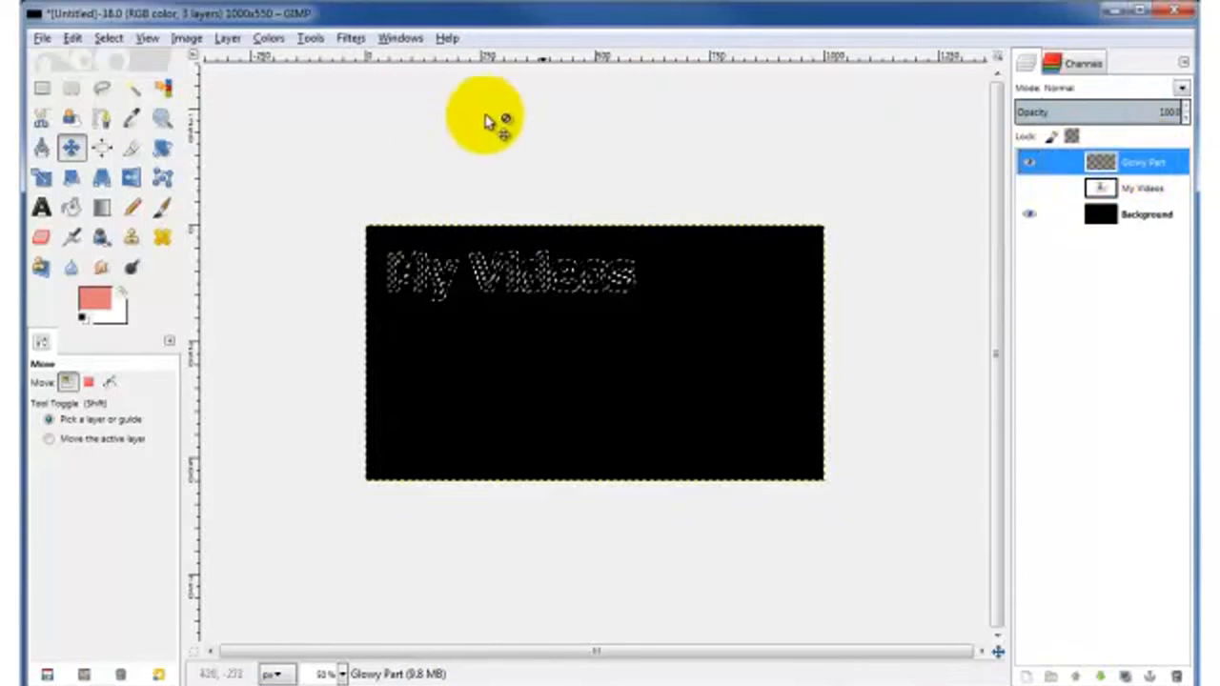
Step: Fill the letter-outline border with the foreground colour, then select none
{"action": "left_click", "coordinate": [73, 38]}
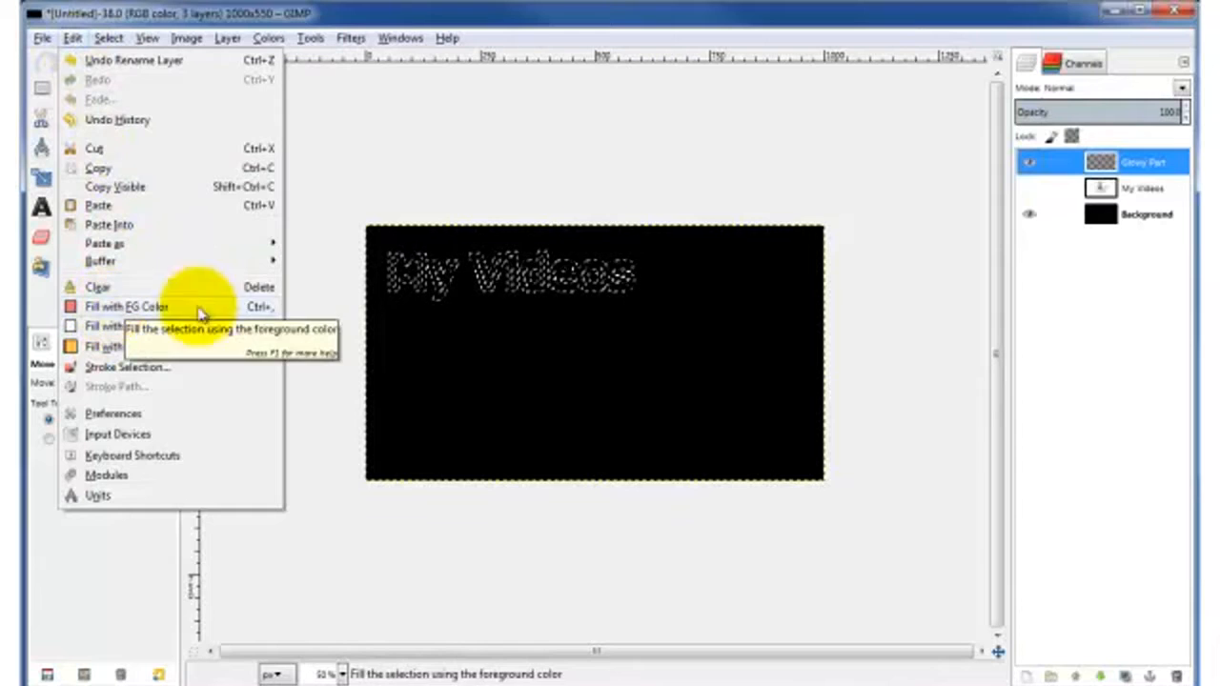
{"action": "left_click", "coordinate": [141, 306]}
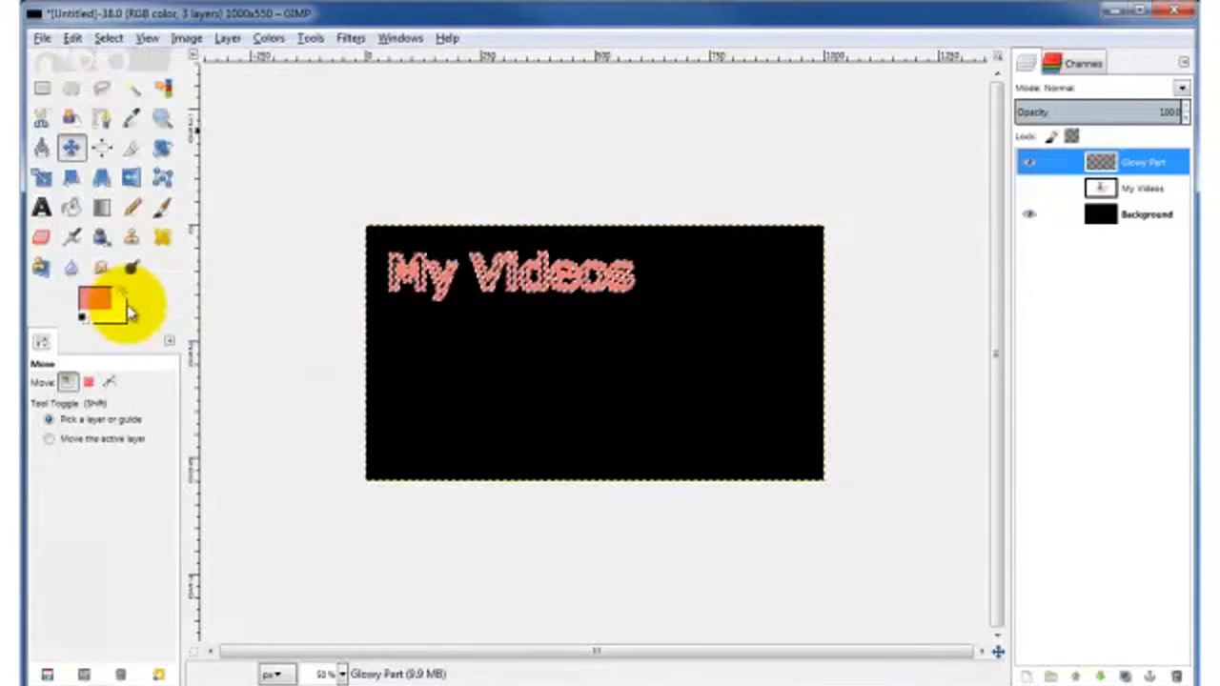
{"action": "left_click", "coordinate": [108, 38]}
{"action": "left_click", "coordinate": [133, 85]}
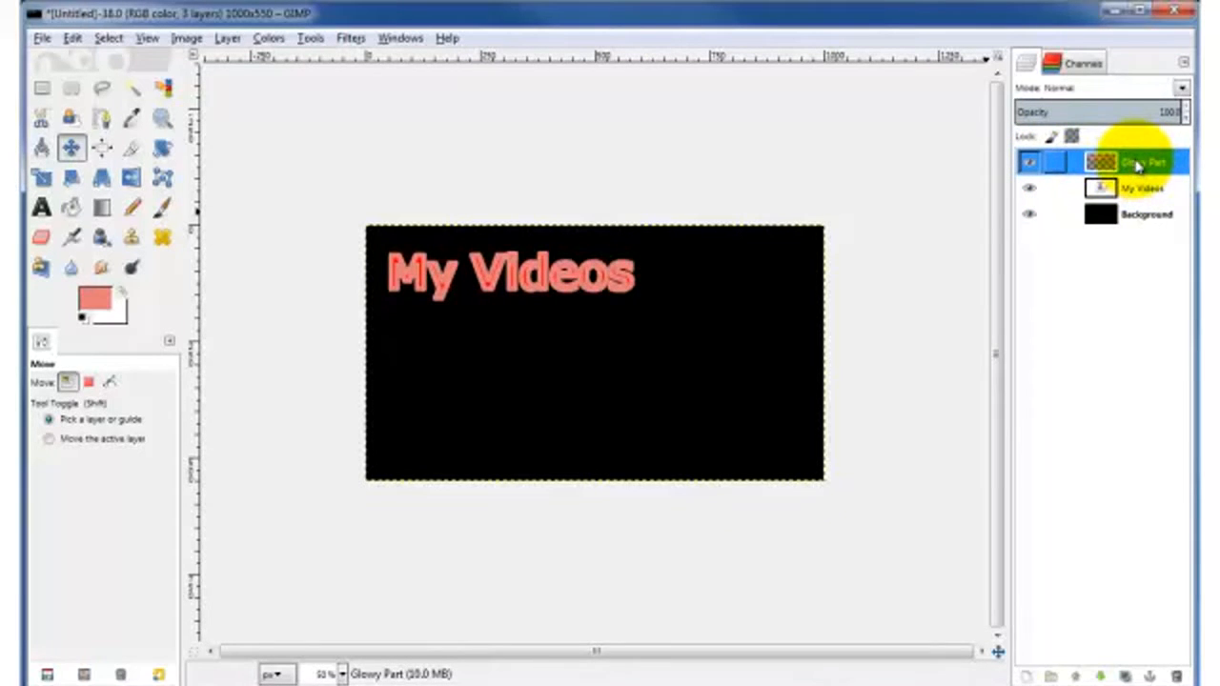
Step: Apply a Gaussian Blur to Glowy Part with horizontal radius 30
{"action": "left_click", "coordinate": [351, 38]}
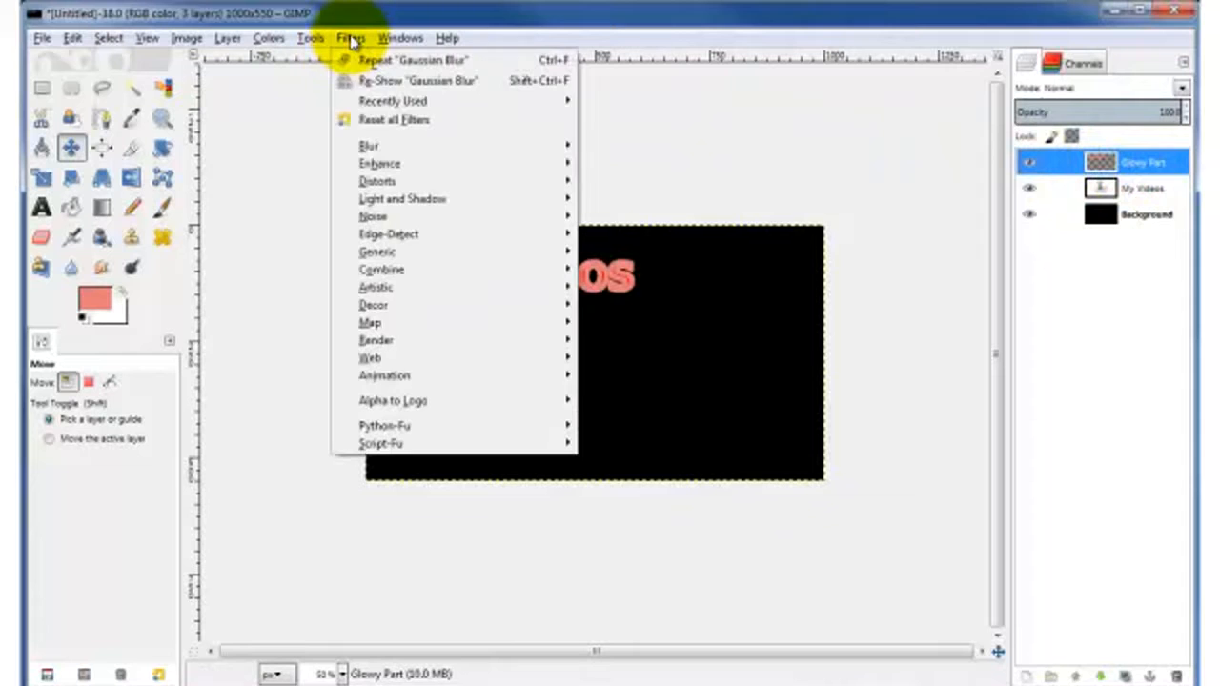
{"action": "mouse_move", "coordinate": [514, 148]}
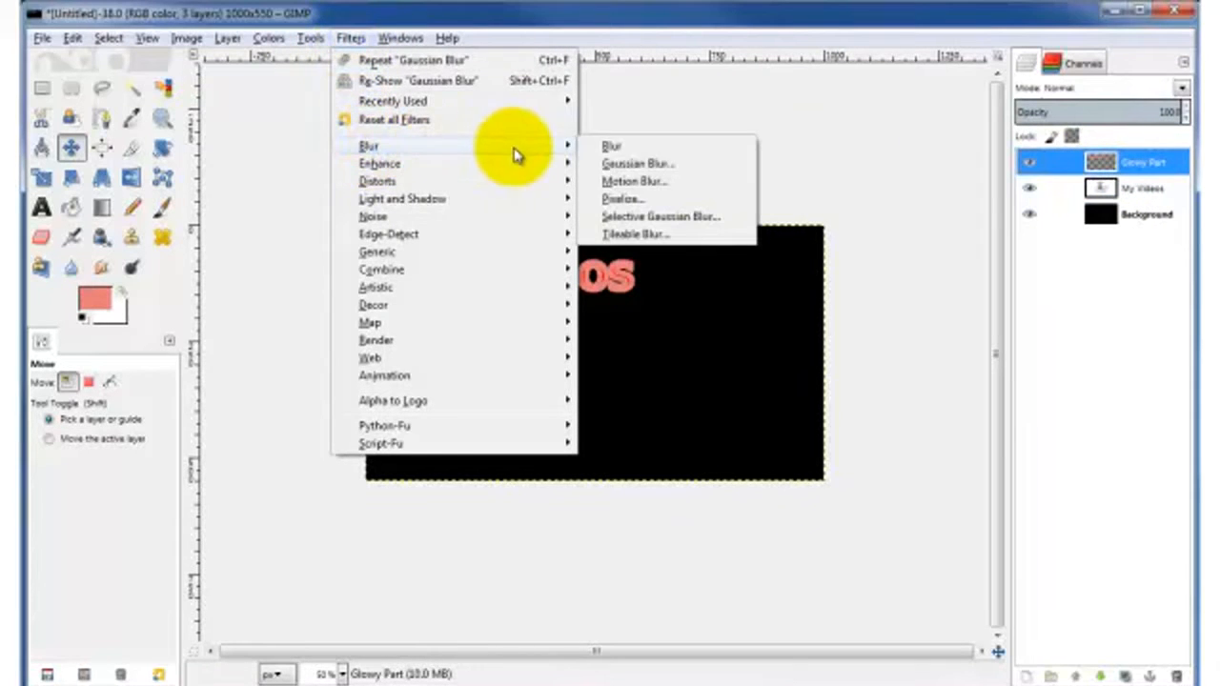
{"action": "left_click", "coordinate": [617, 166]}
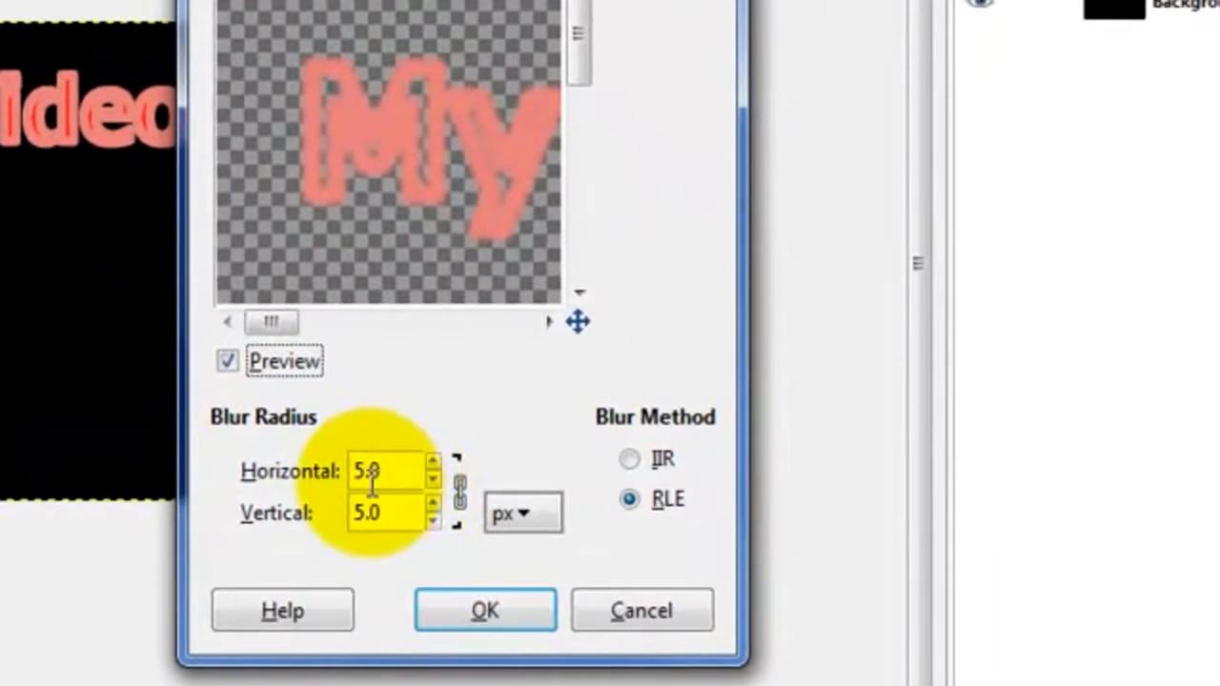
{"action": "left_click", "coordinate": [465, 504]}
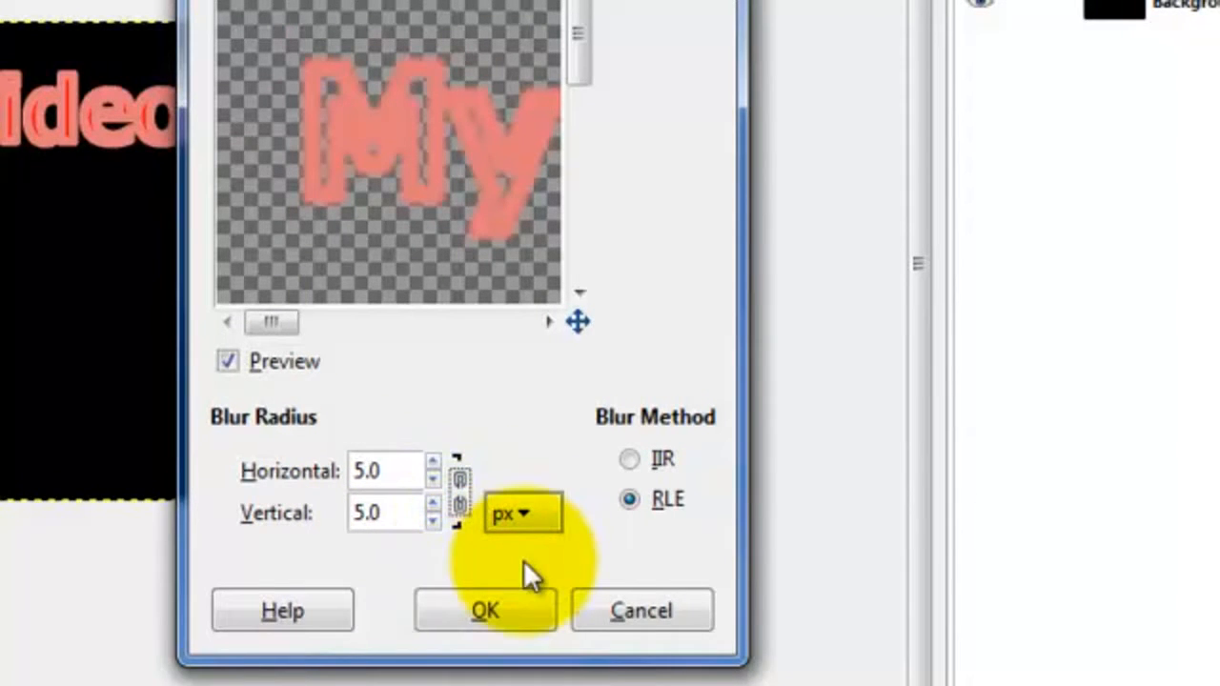
{"action": "left_click", "coordinate": [459, 498]}
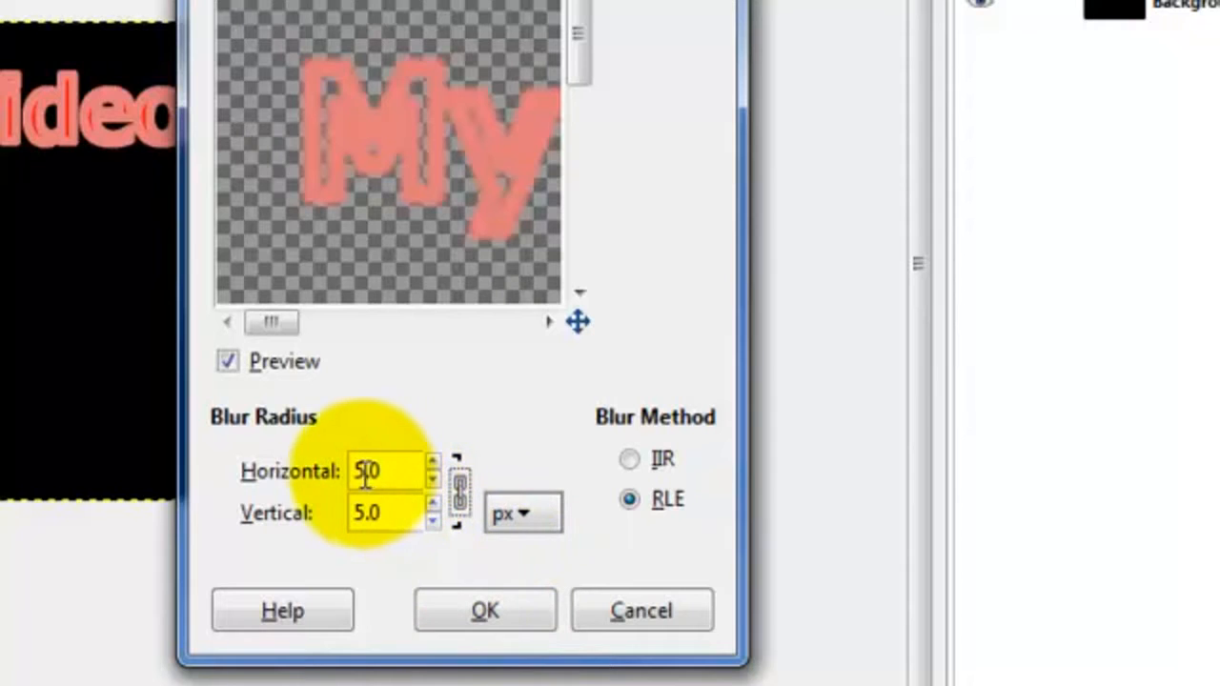
{"action": "left_click_drag", "start_coordinate": [365, 470], "coordinate": [317, 464]}
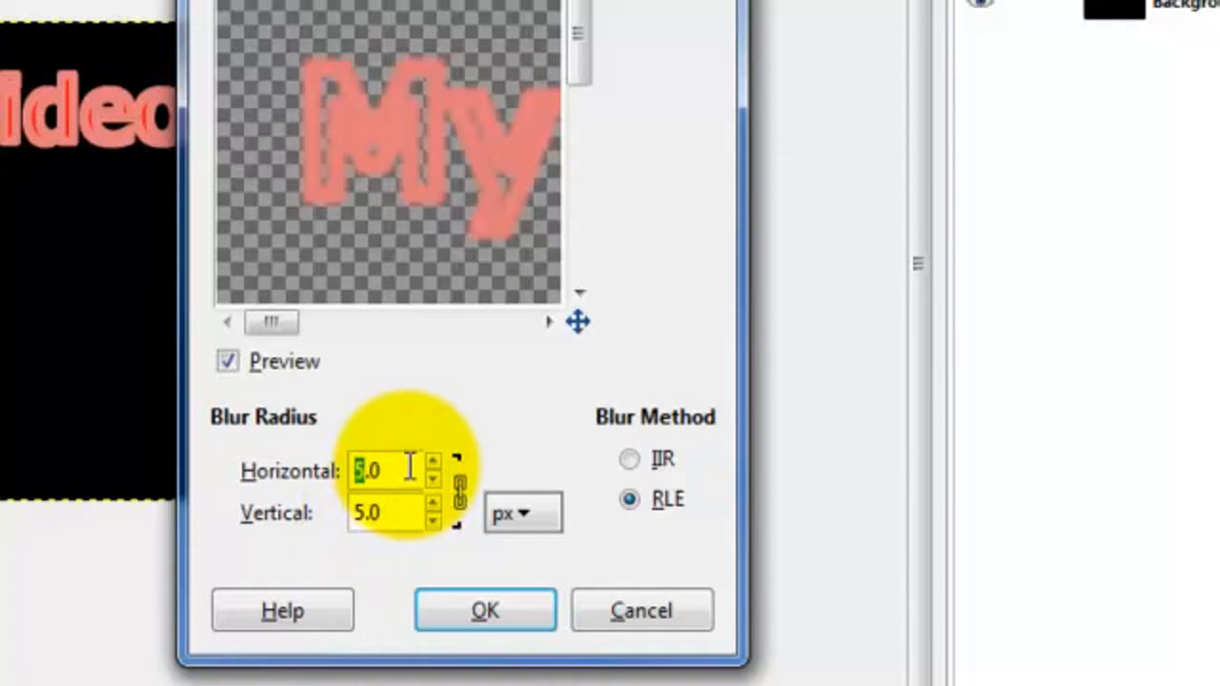
{"action": "type", "text": "30"}
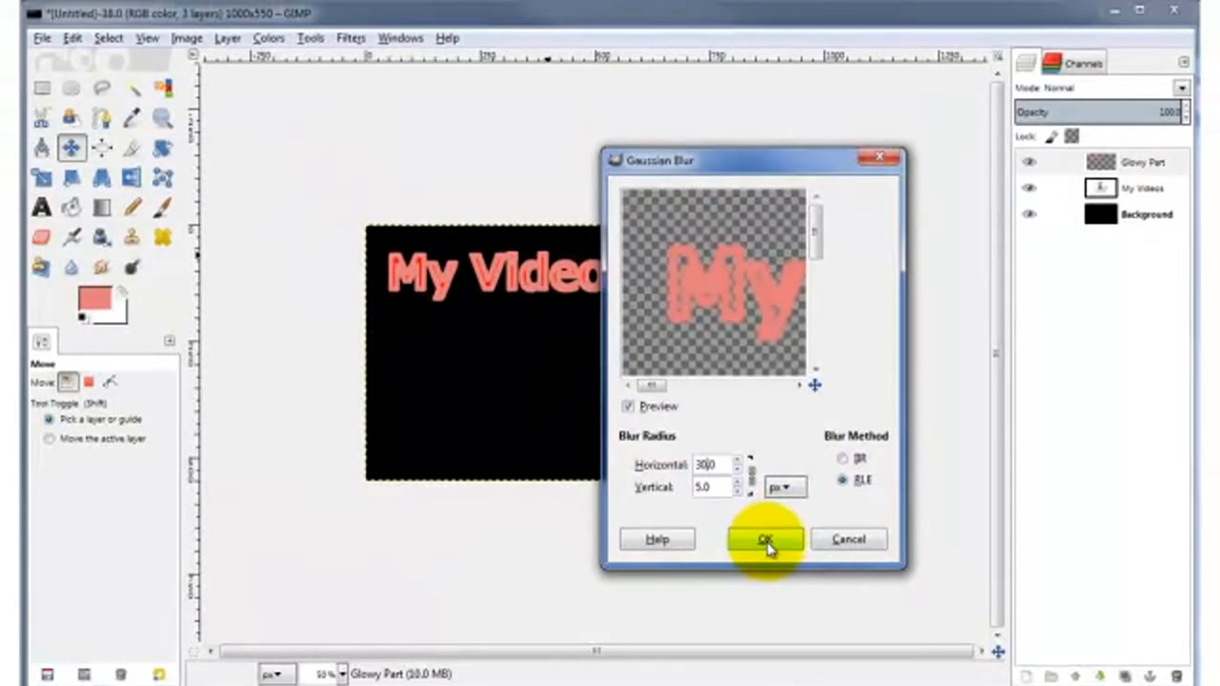
{"action": "left_click", "coordinate": [765, 540]}
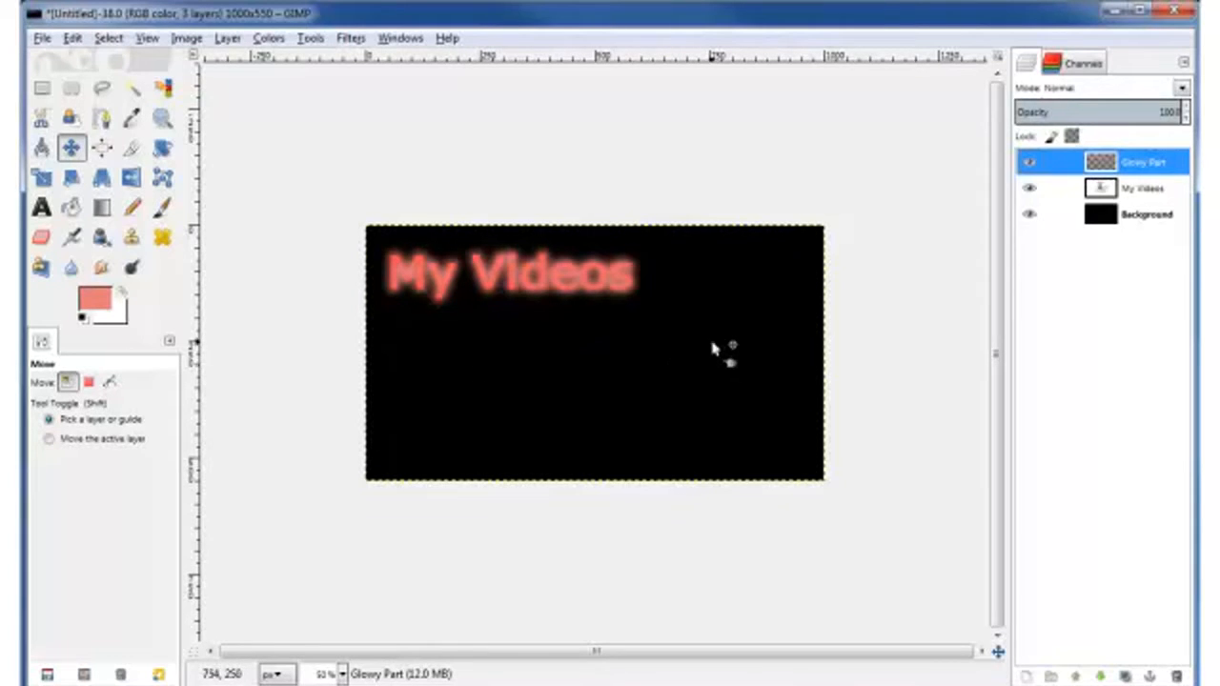
{"action": "left_click", "coordinate": [1029, 215]}
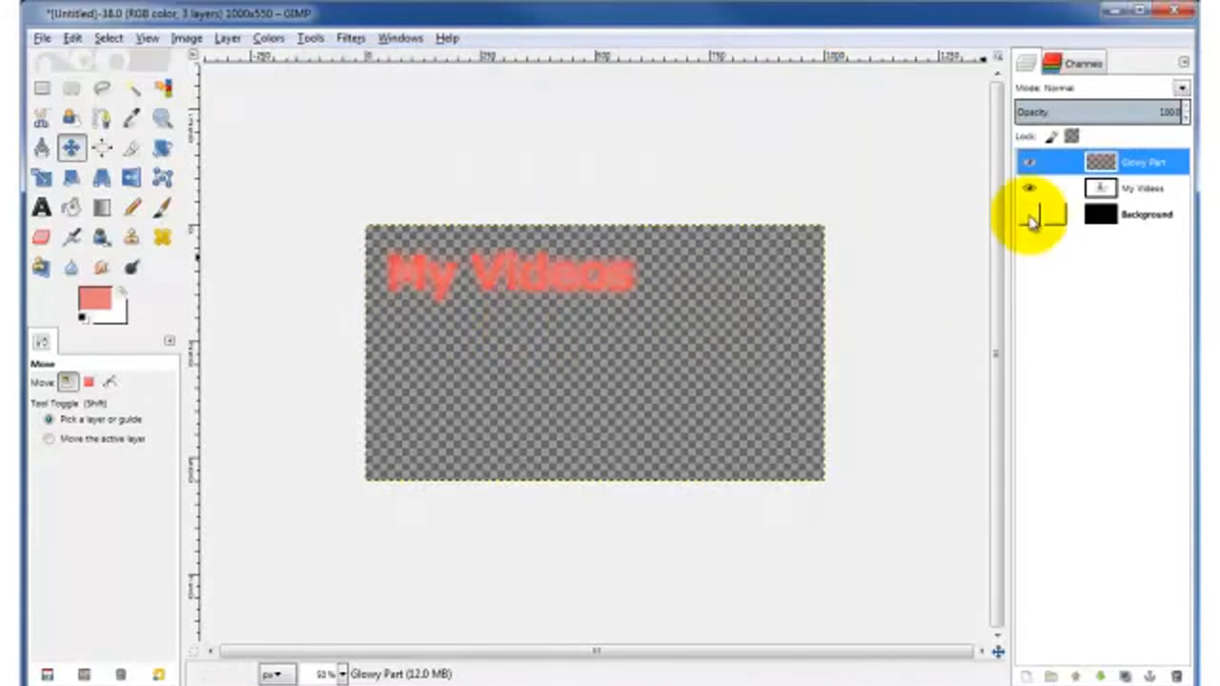
{"action": "left_click", "coordinate": [1028, 216]}
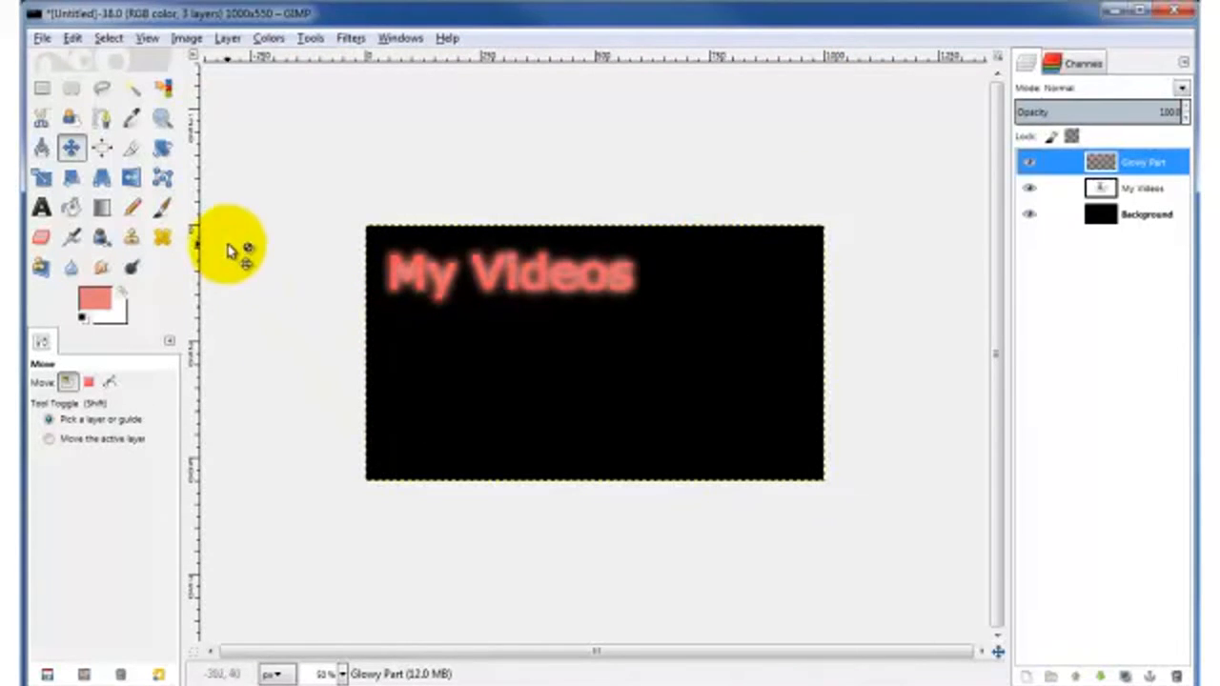
Step: Crop the image to a 586×146 frame tightly around the glowing My Videos text
{"action": "left_click", "coordinate": [131, 150]}
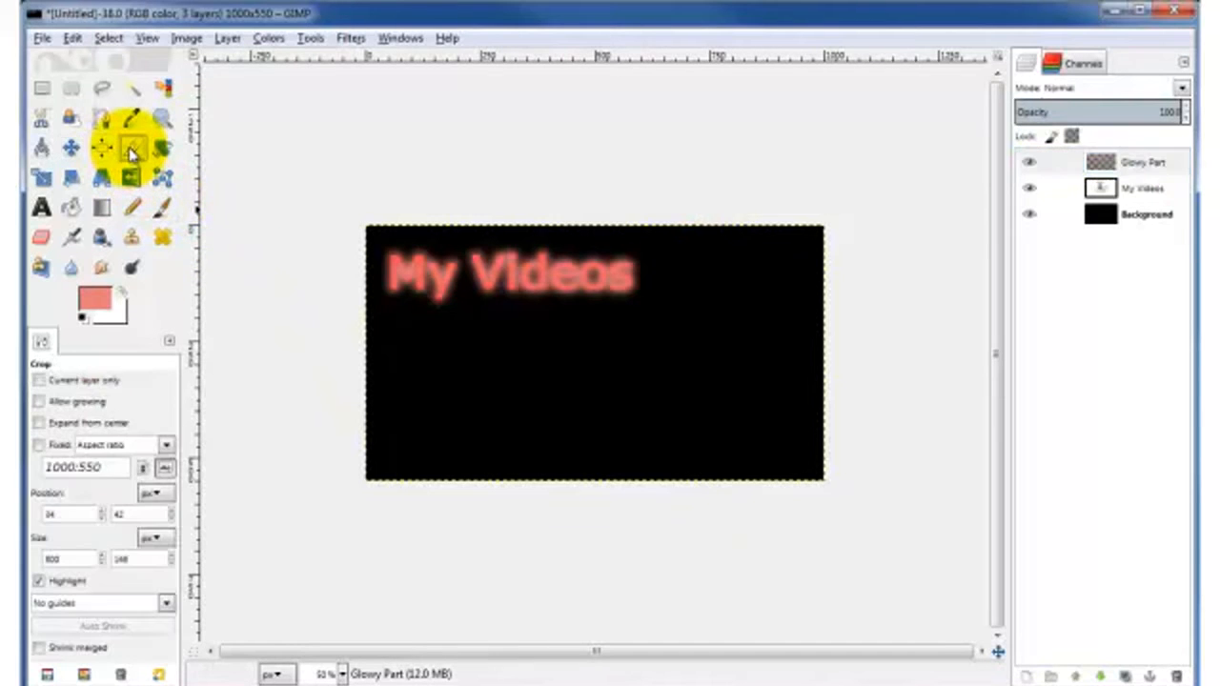
{"action": "left_click_drag", "start_coordinate": [374, 240], "coordinate": [645, 308]}
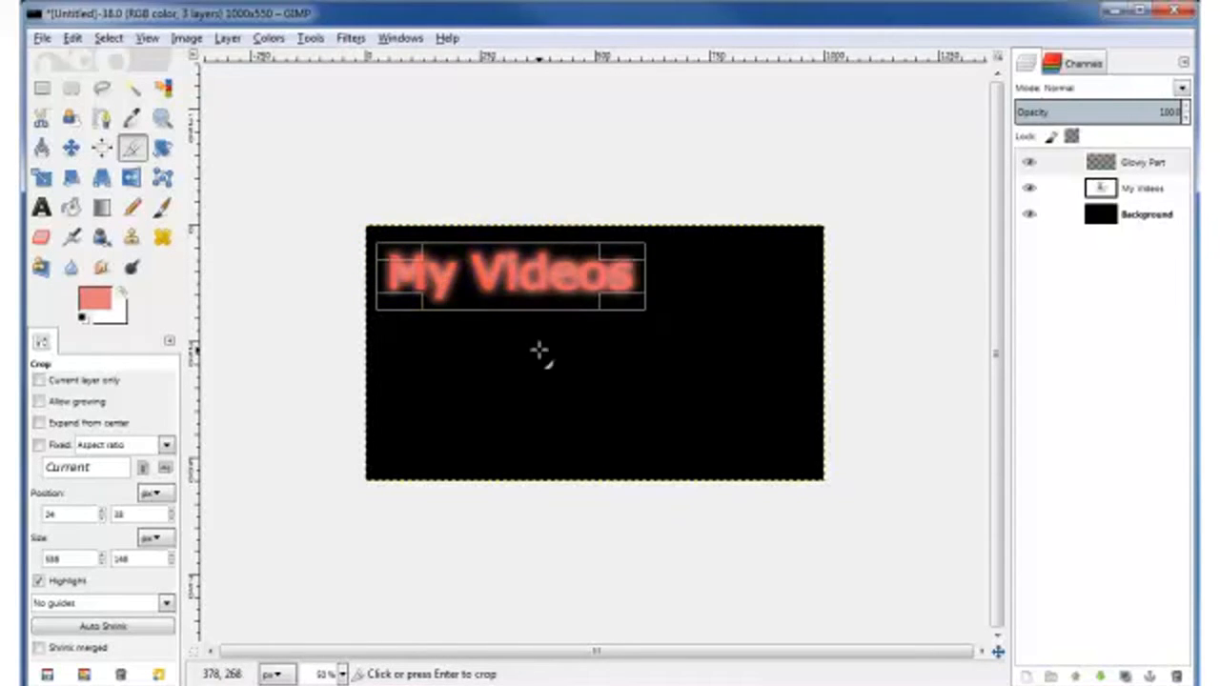
{"action": "key", "text": "Return"}
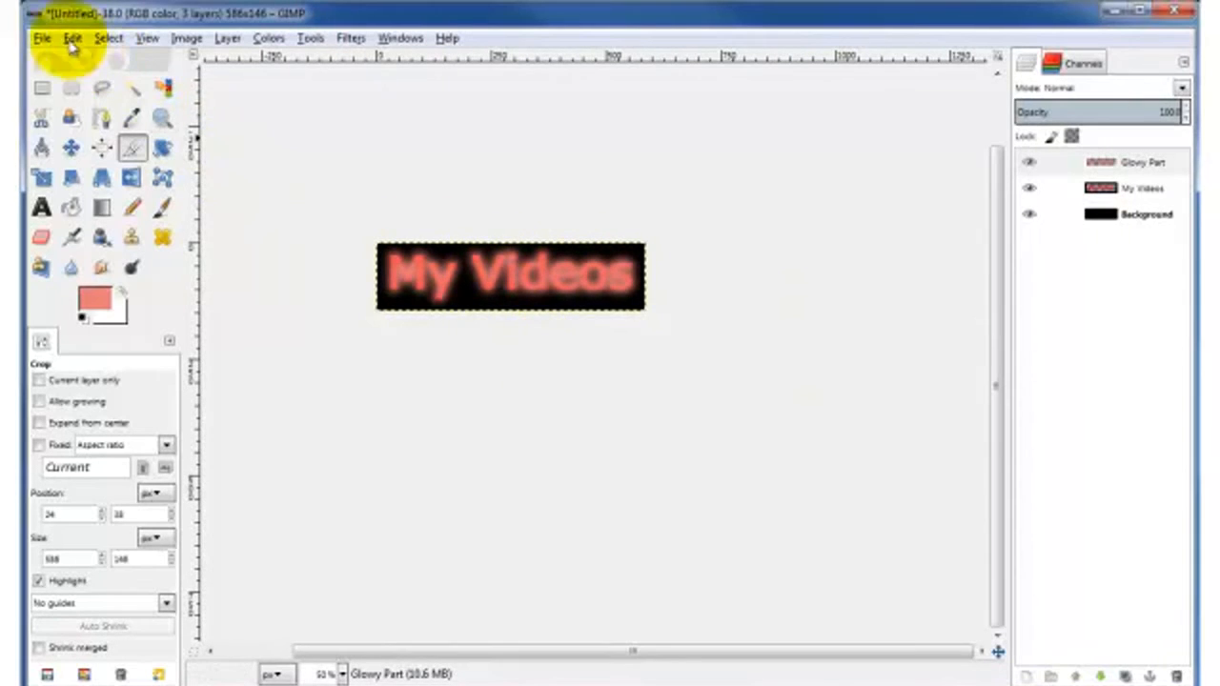
{"action": "left_click", "coordinate": [38, 38]}
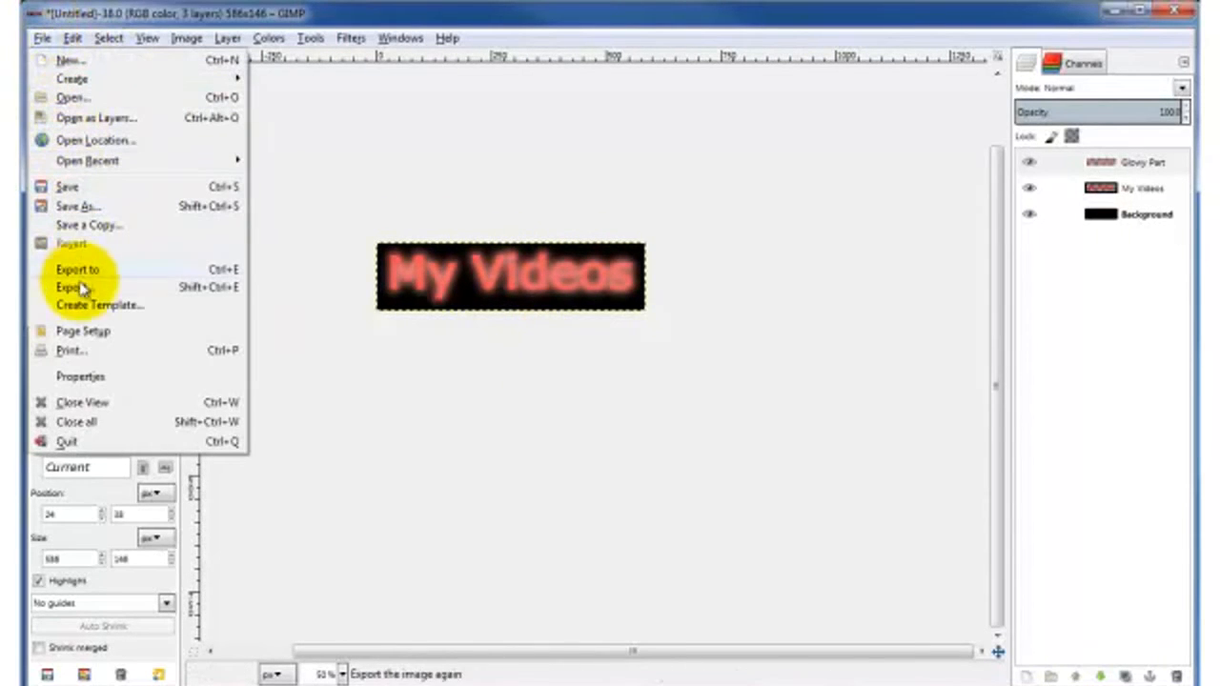
Step: Set the export file name to glowy-text.jpg in the Working folder
{"action": "left_click", "coordinate": [76, 297]}
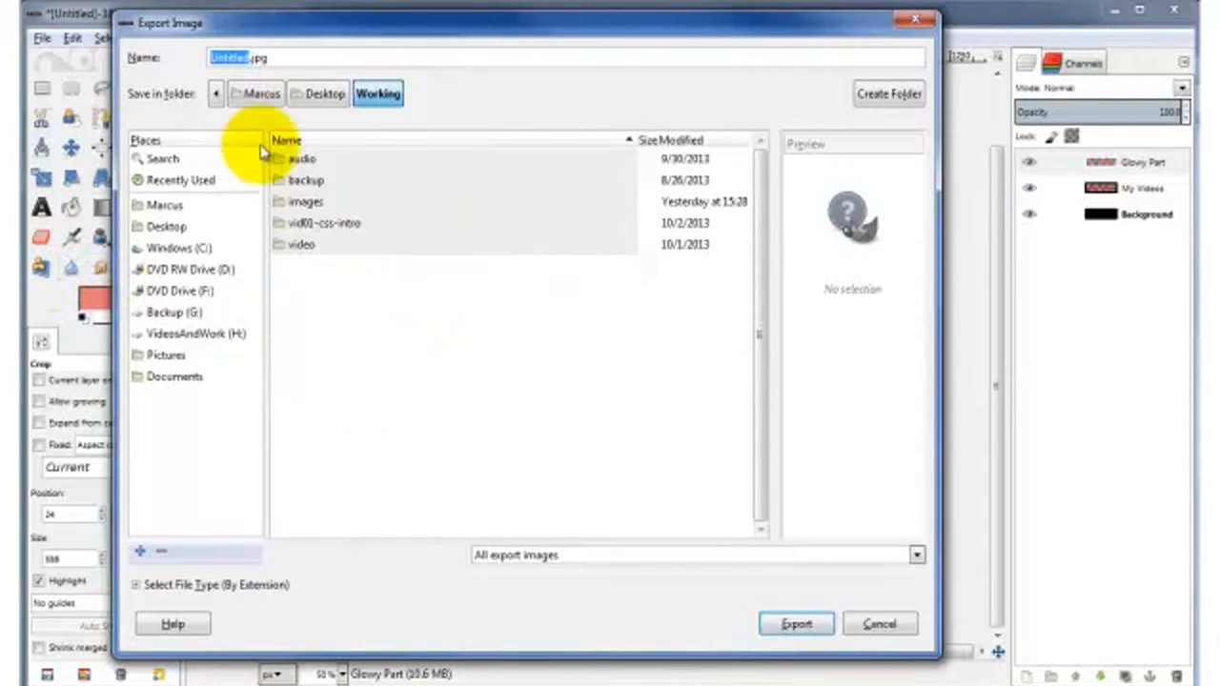
{"action": "type", "text": "glowy-text"}
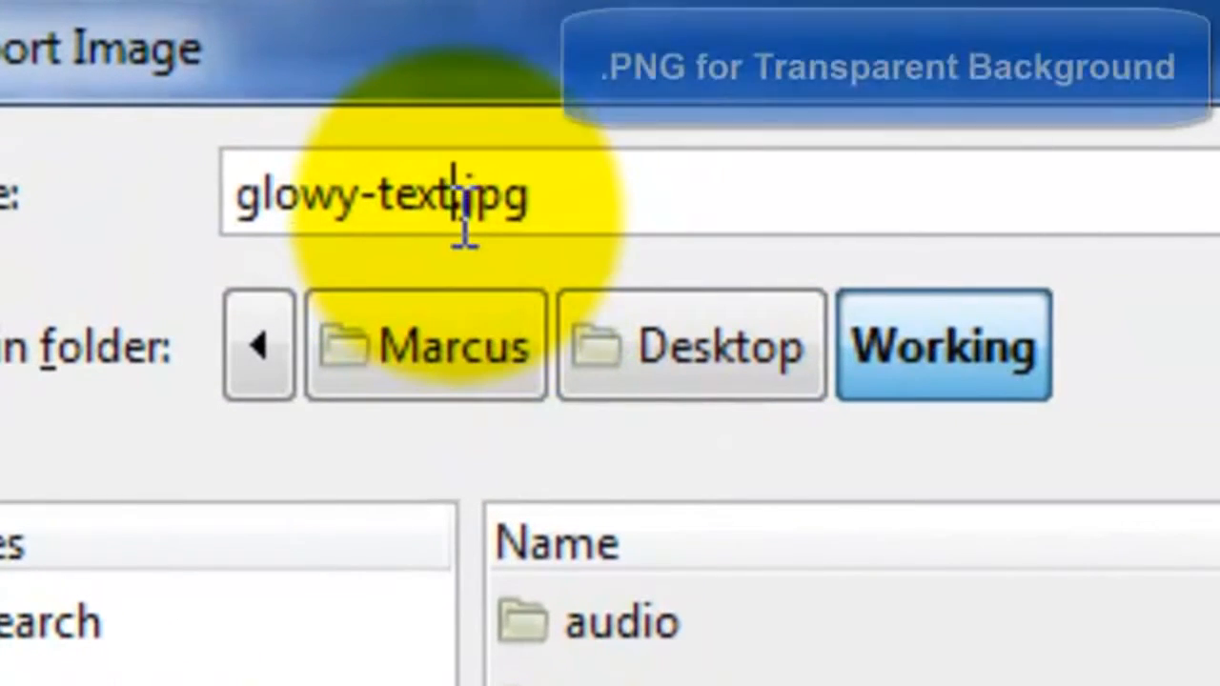
{"action": "left_click_drag", "start_coordinate": [446, 203], "coordinate": [524, 199]}
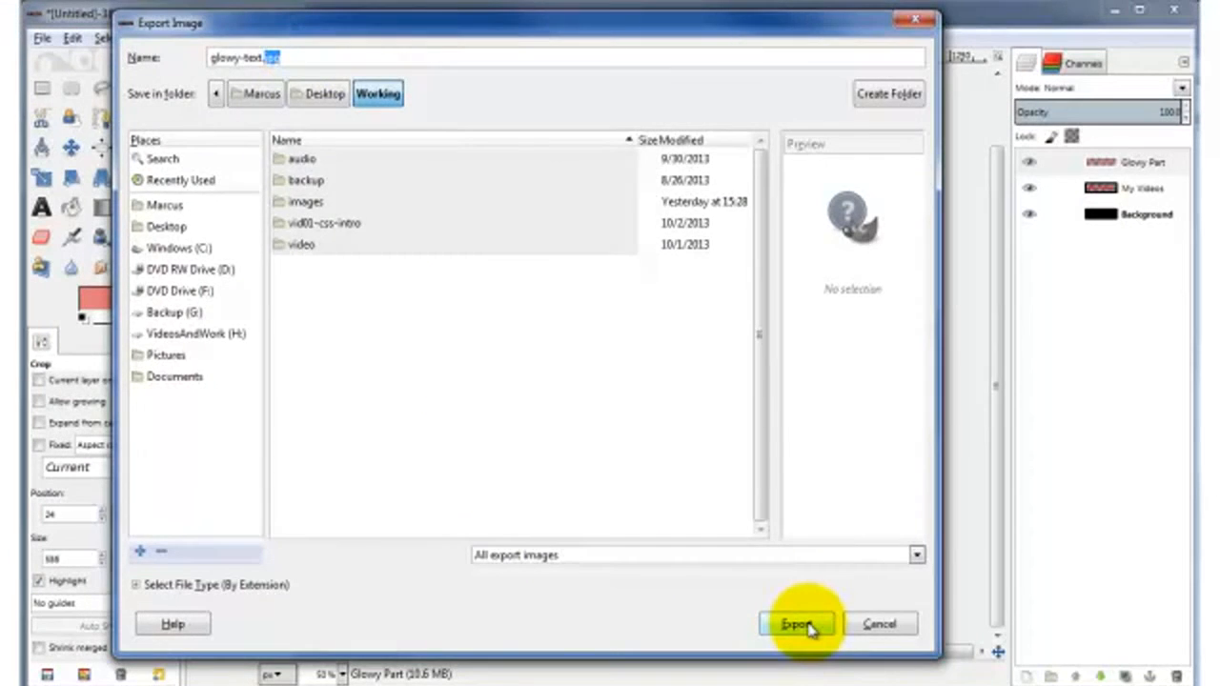
{"action": "left_click", "coordinate": [801, 624]}
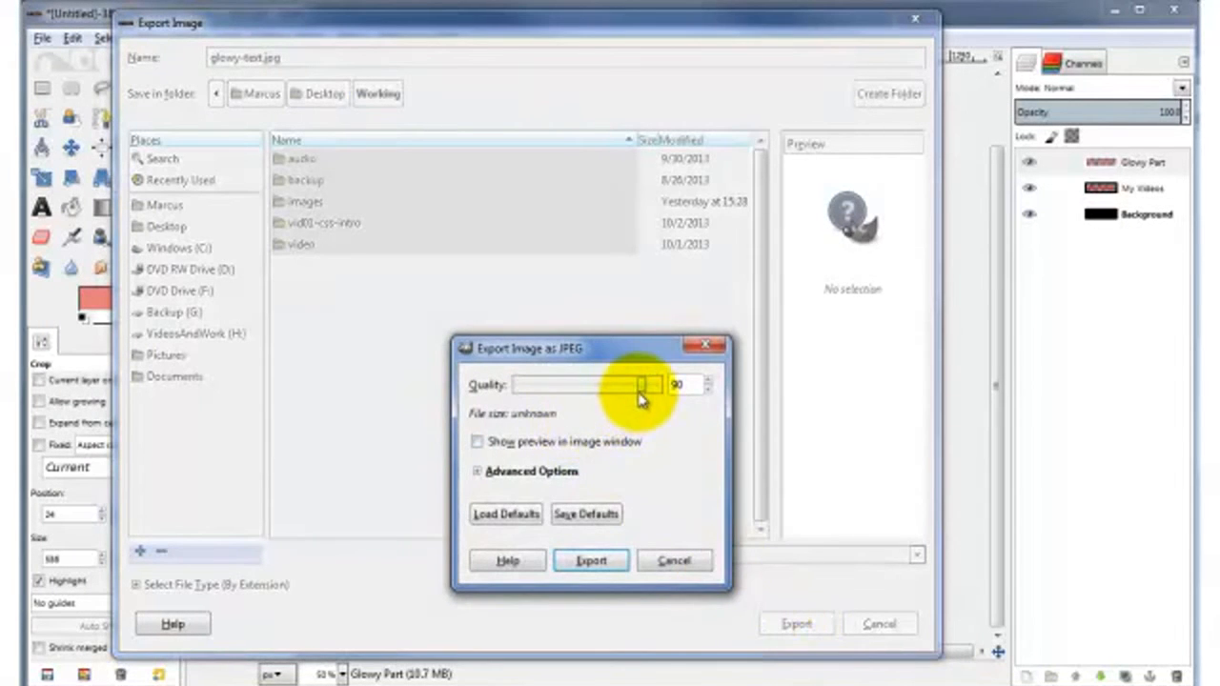
Step: Export the JPEG at quality 100 with advanced options expanded
{"action": "left_click_drag", "start_coordinate": [650, 387], "coordinate": [682, 386]}
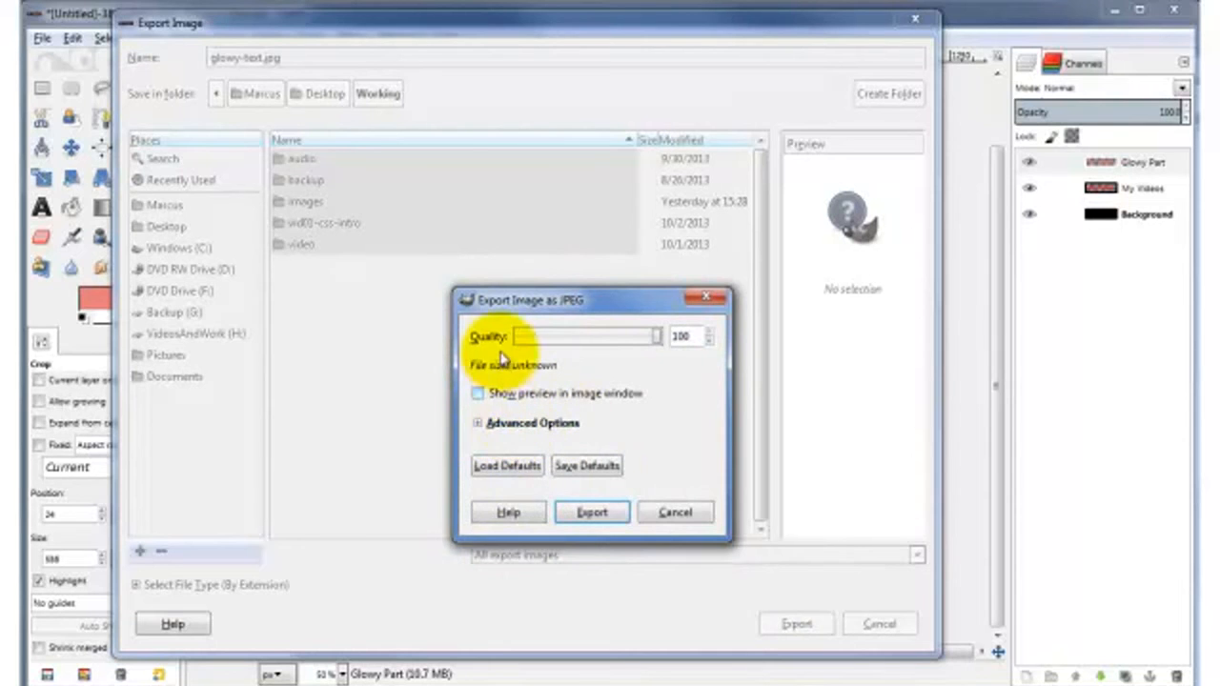
{"action": "left_click_drag", "start_coordinate": [519, 307], "coordinate": [388, 152]}
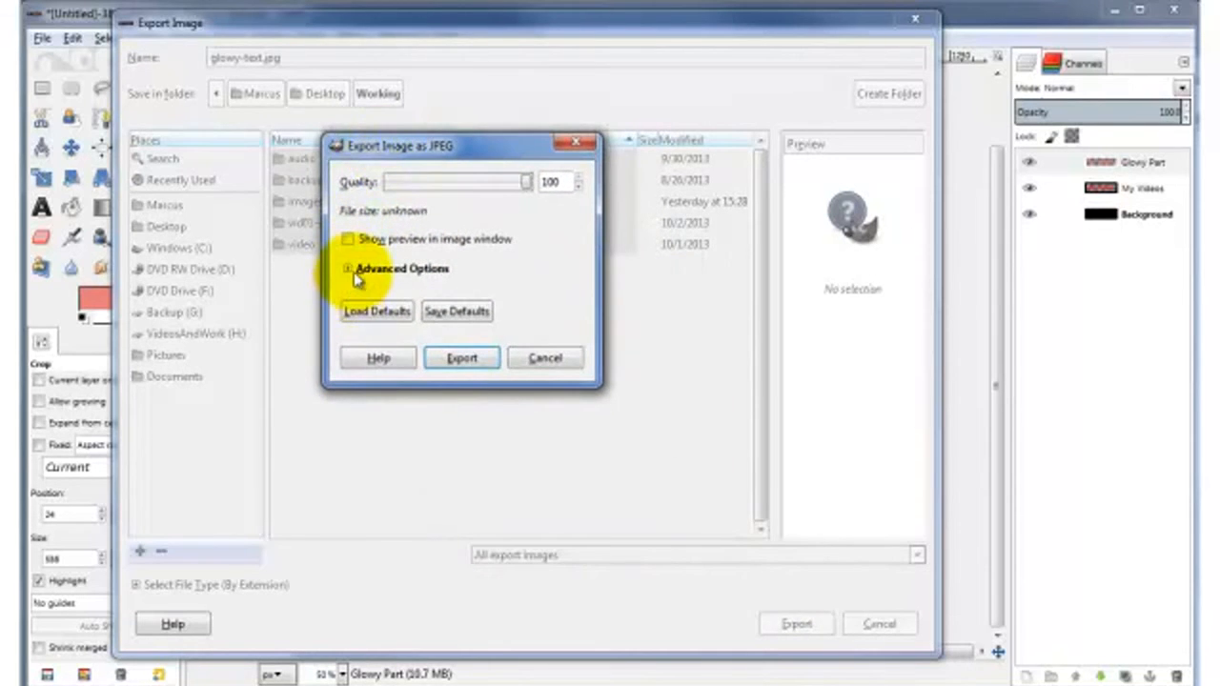
{"action": "left_click", "coordinate": [359, 271]}
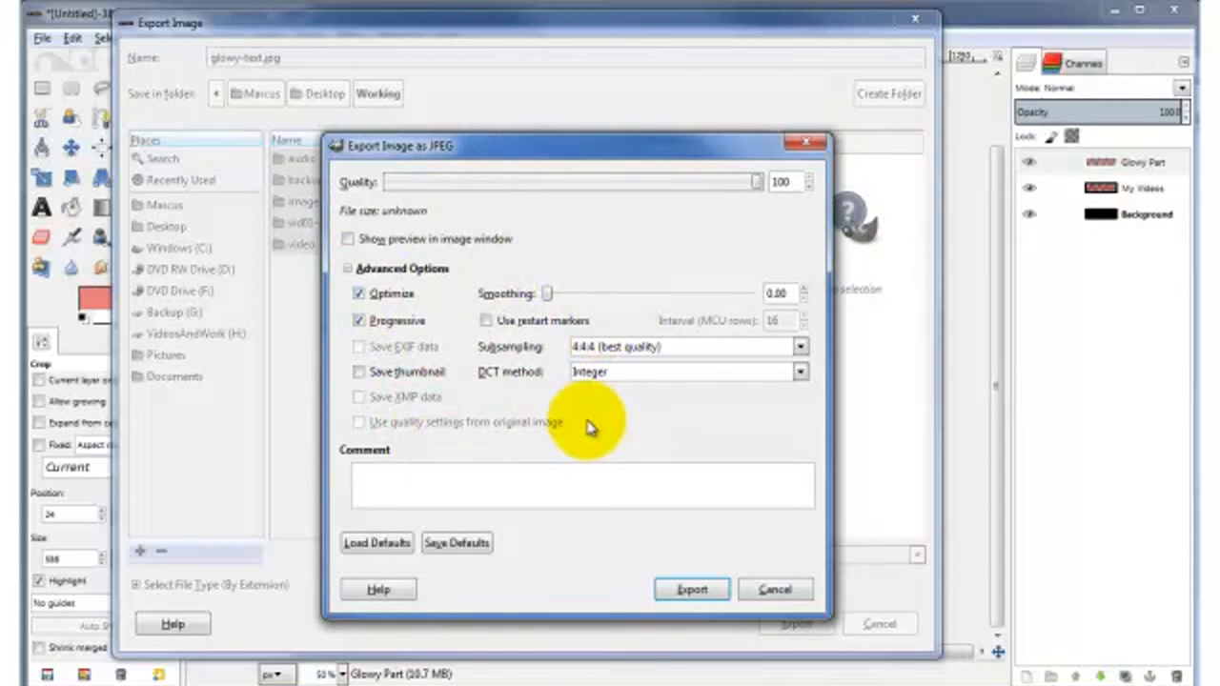
{"action": "left_click", "coordinate": [688, 588]}
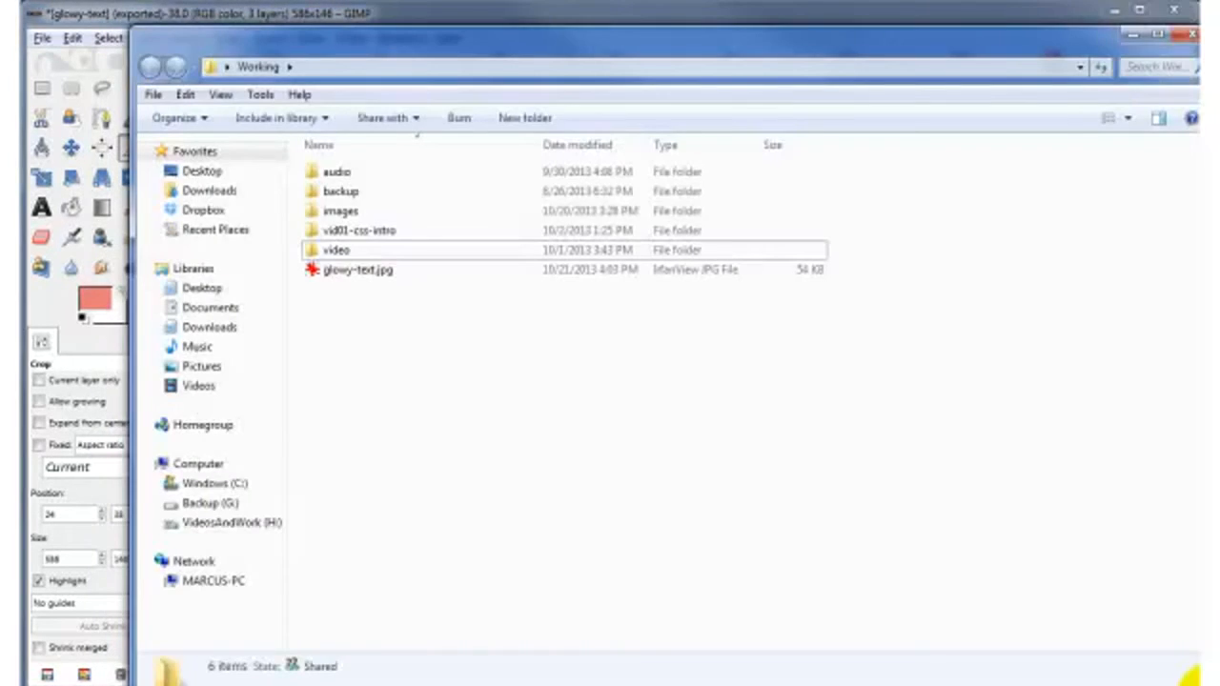
{"action": "left_click", "coordinate": [340, 273]}
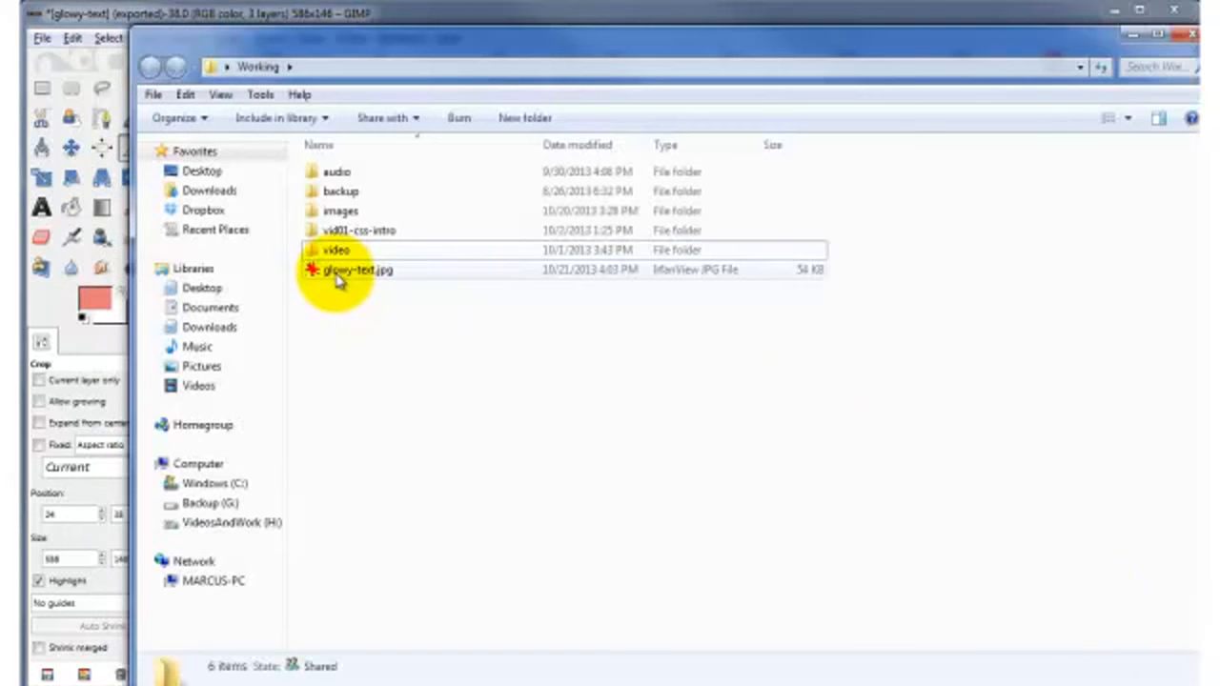
Step: Open glowy-text.jpg from the Working folder in IrfanView to view the 586×146 result
{"action": "double_click", "coordinate": [338, 274]}
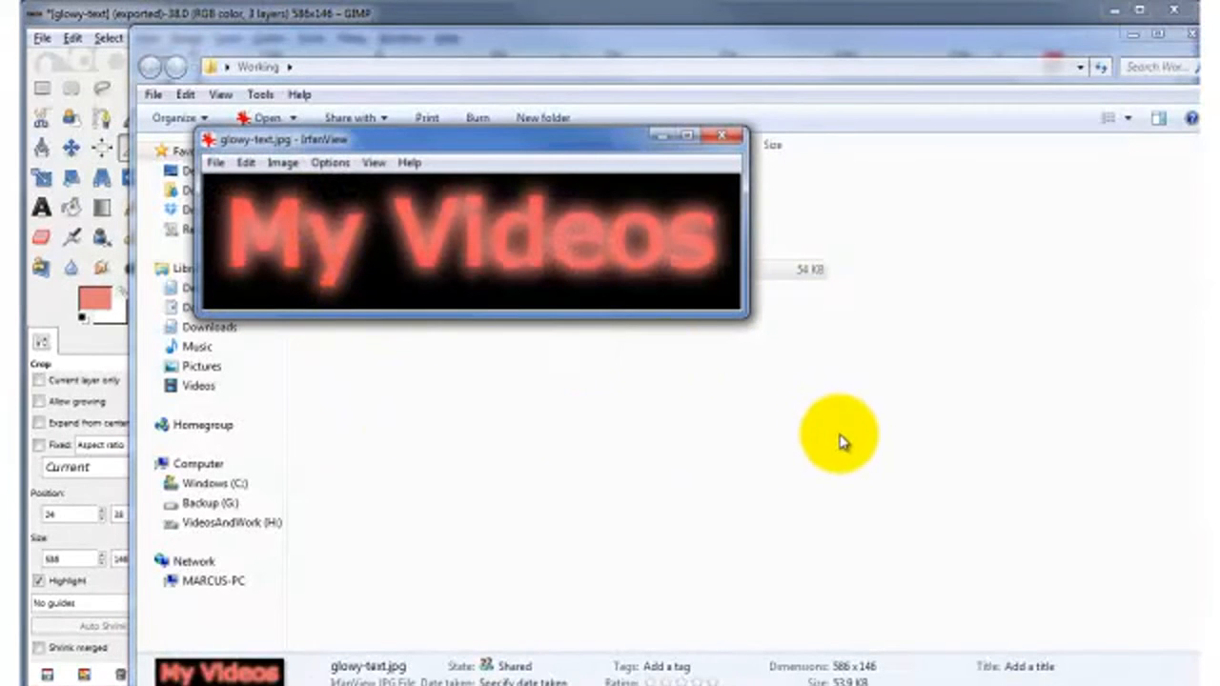